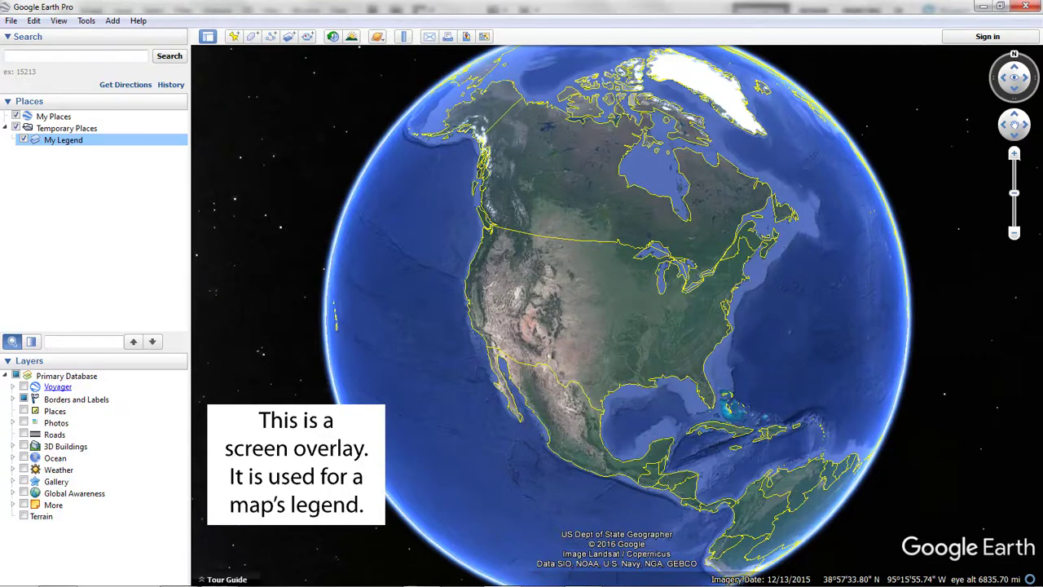
# - Examine how the legend screen overlay behaves while rotating and zooming the globe in to Lake Michigan
pyautogui.moveTo(960, 505); pyautogui.dragTo(872, 486)
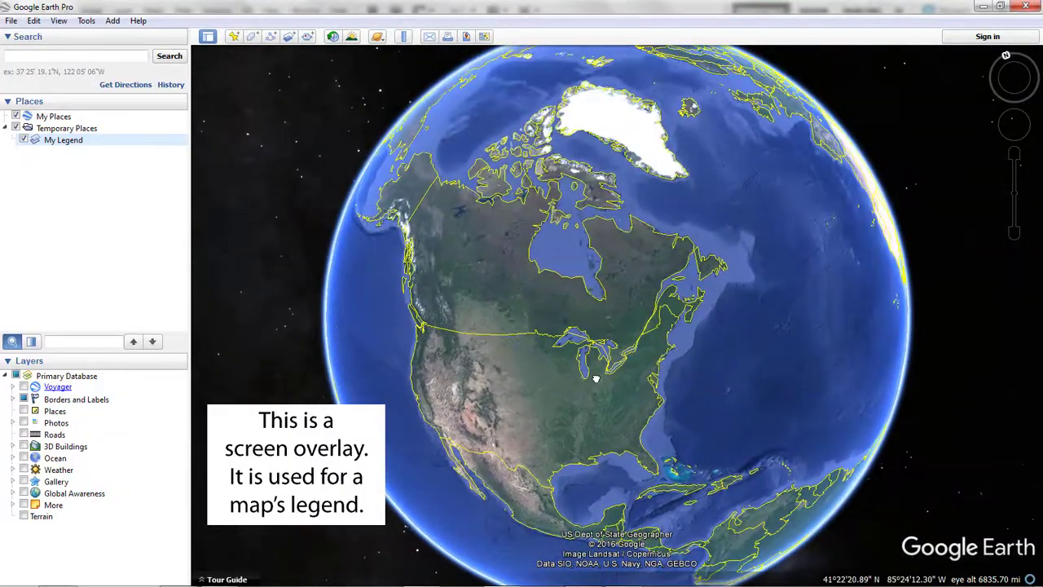
pyautogui.doubleClick(561, 375)
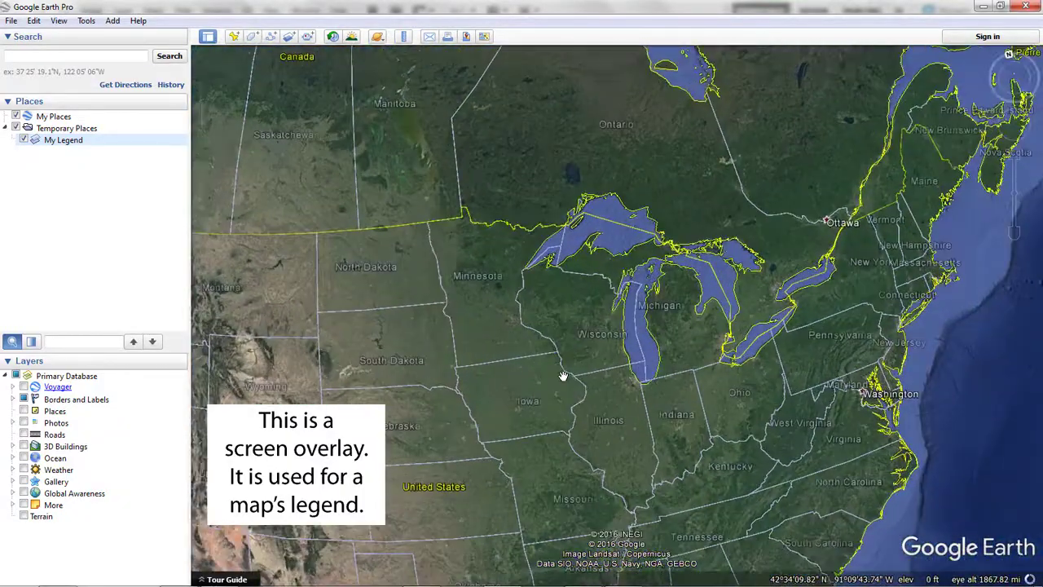
pyautogui.doubleClick(560, 388)
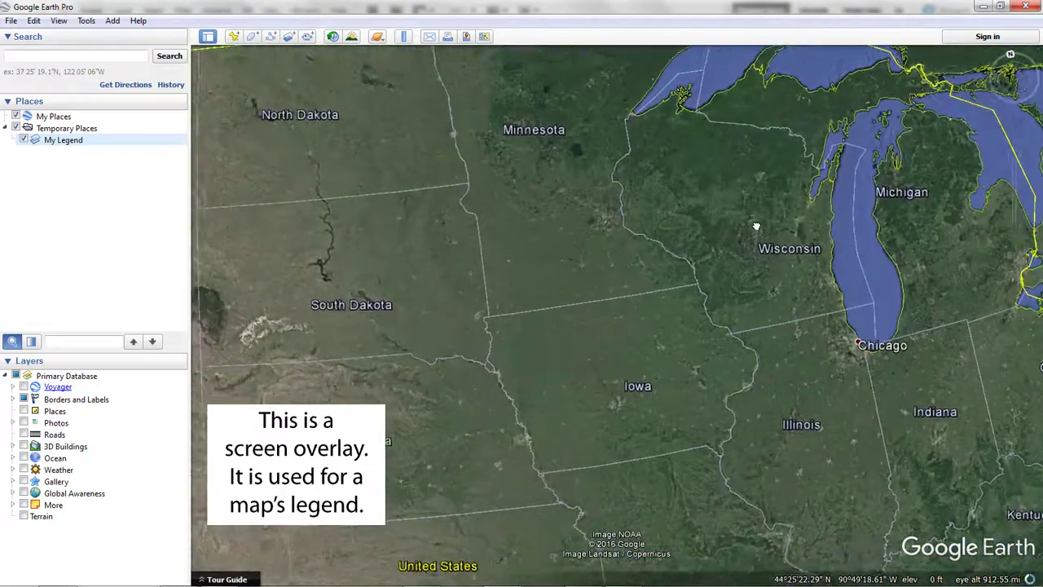
pyautogui.moveTo(756, 227); pyautogui.dragTo(621, 233)
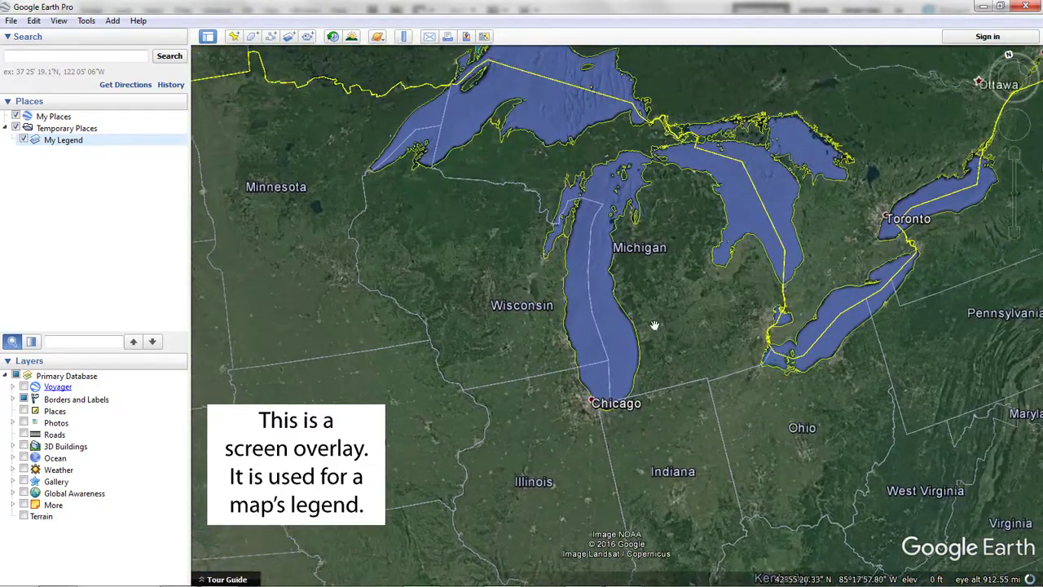
pyautogui.doubleClick(583, 321)
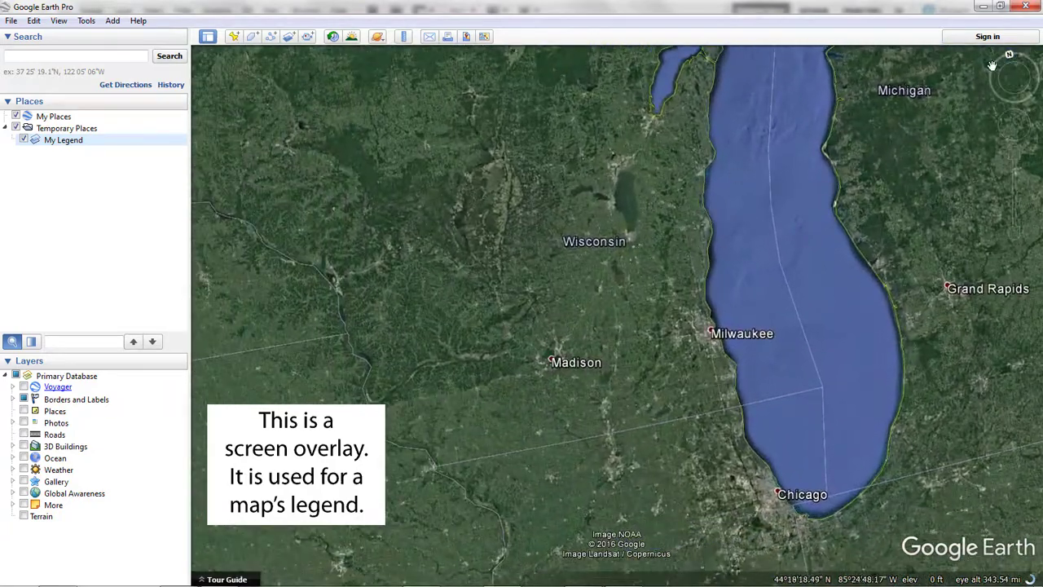
pyautogui.click(1009, 55)
pyautogui.moveTo(643, 366); pyautogui.dragTo(540, 228)
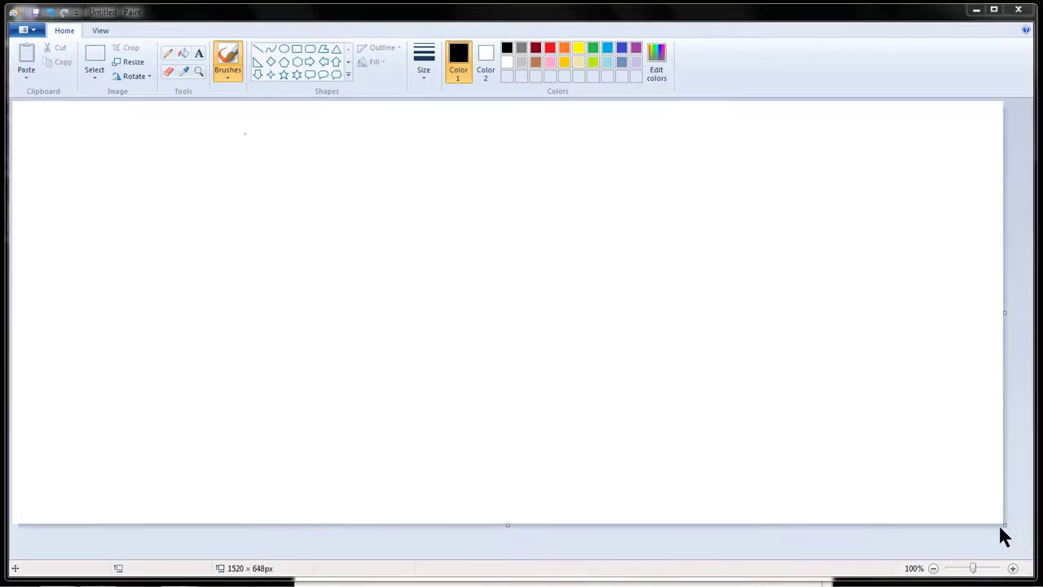
# - In Paint, shrink the canvas to 300 × 200 px and enter the student's full name as the legend's first text line
pyautogui.moveTo(1005, 526); pyautogui.dragTo(210, 234)
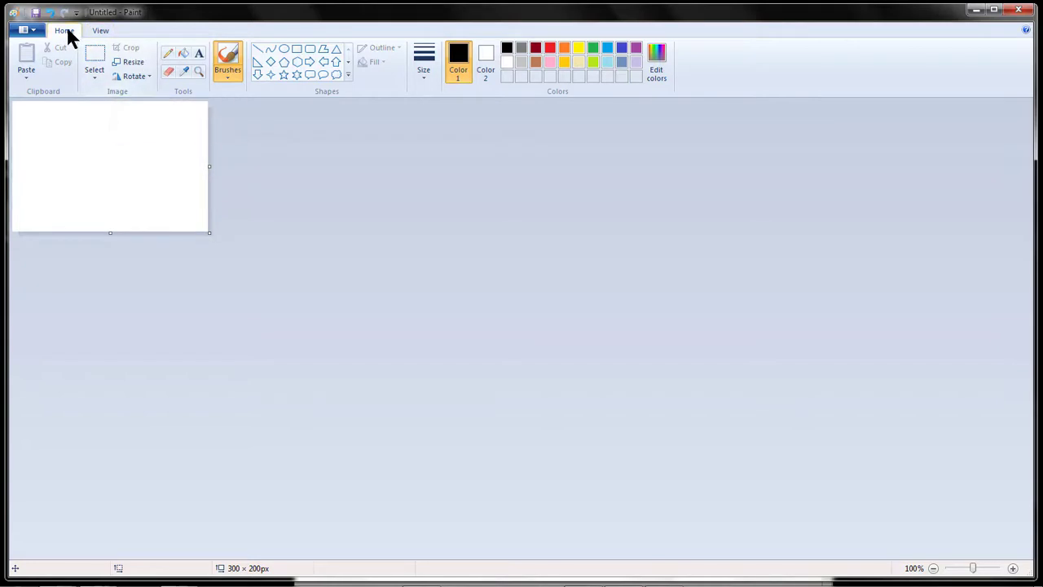
pyautogui.click(199, 52)
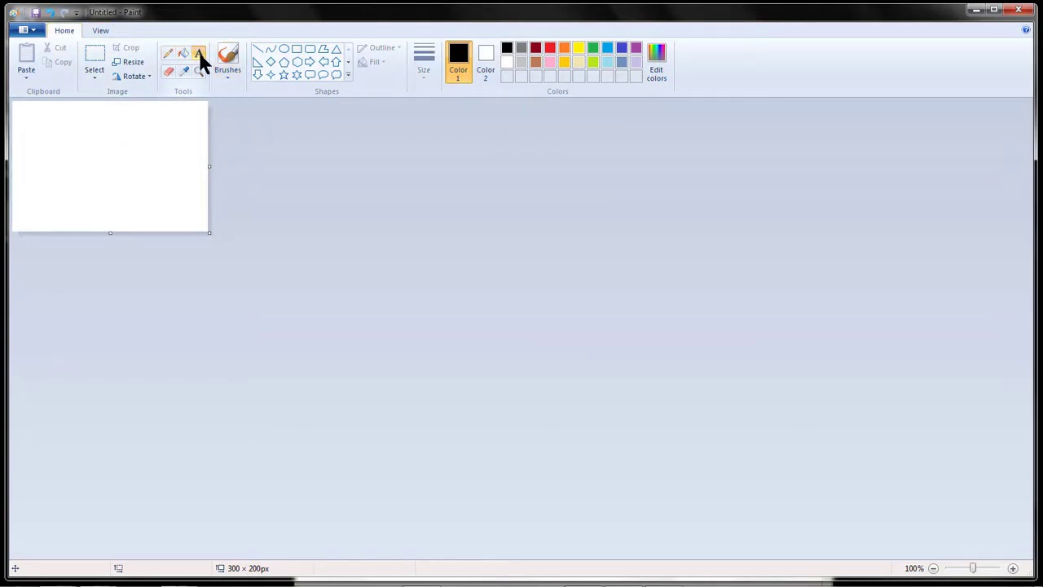
pyautogui.click(24, 124)
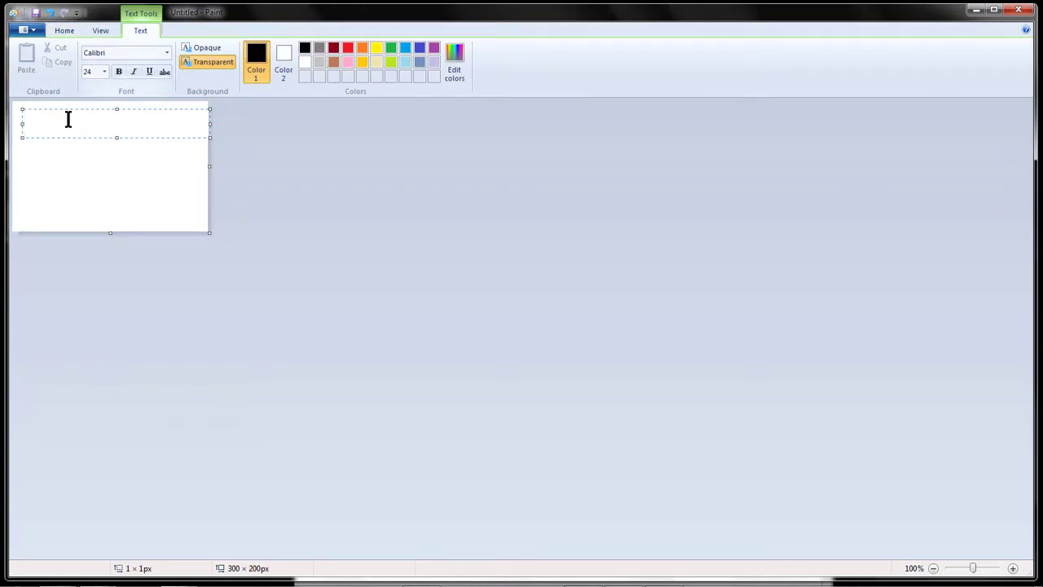
pyautogui.write('John Smith')
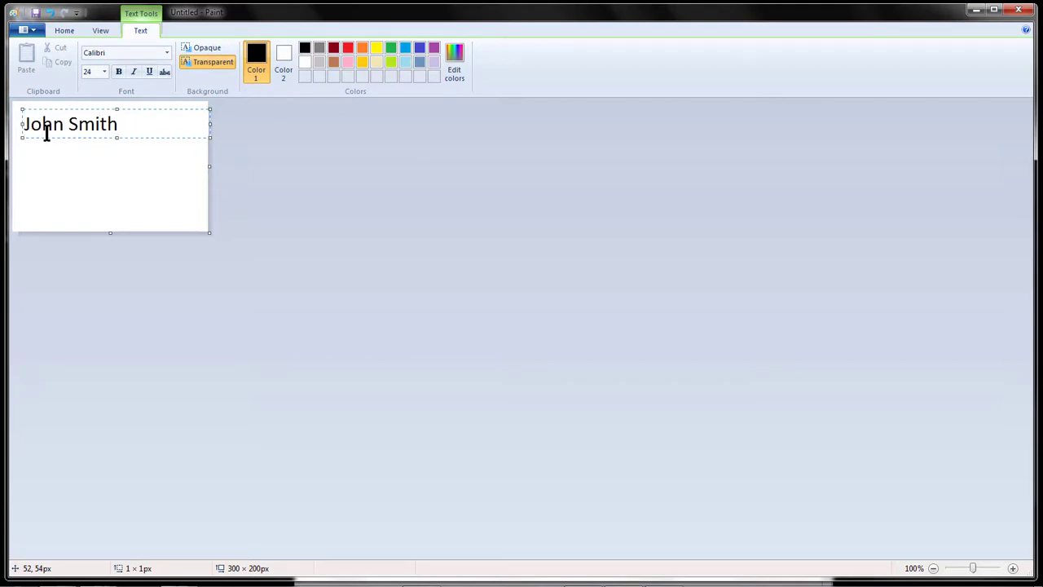
# - Add the lines "GEG 203-001", "Spring 2025" and "Pacific Coast States" below the name in the legend text
pyautogui.press('Return')
pyautogui.write('GEG')
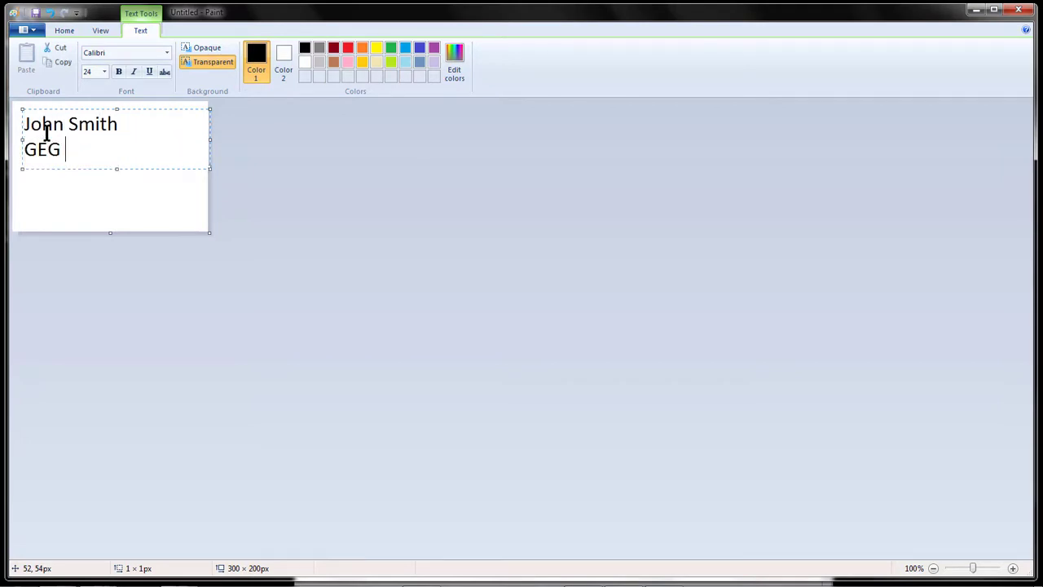
pyautogui.write(' 203-001')
pyautogui.press('Return')
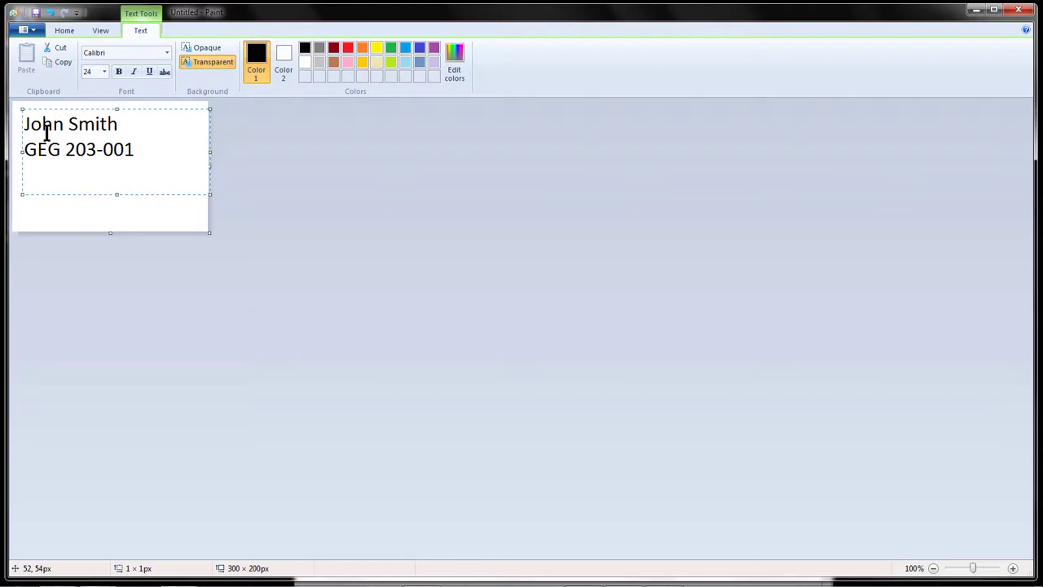
pyautogui.write('Spring 2025')
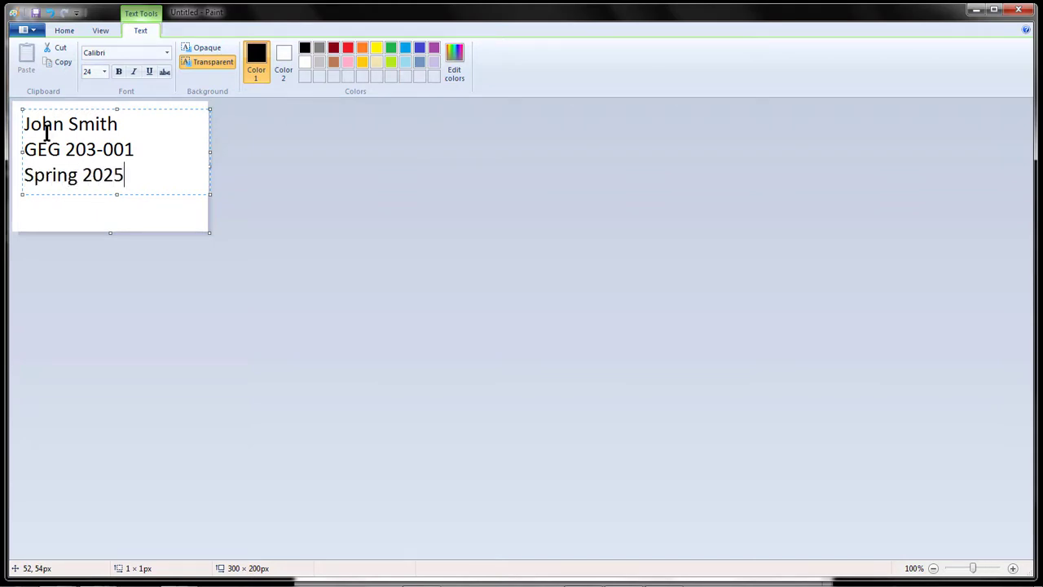
pyautogui.press('Return')
pyautogui.write('Pacific Coast States')
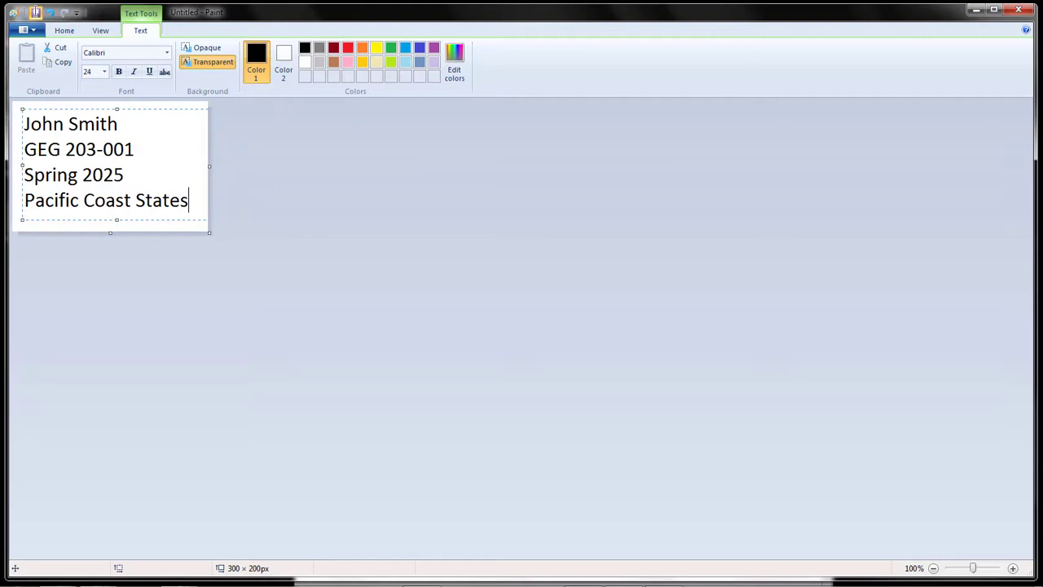
# - Save the legend image in the GoogleEarth documents folder under the name overlay, as a JPEG file
pyautogui.click(35, 13)
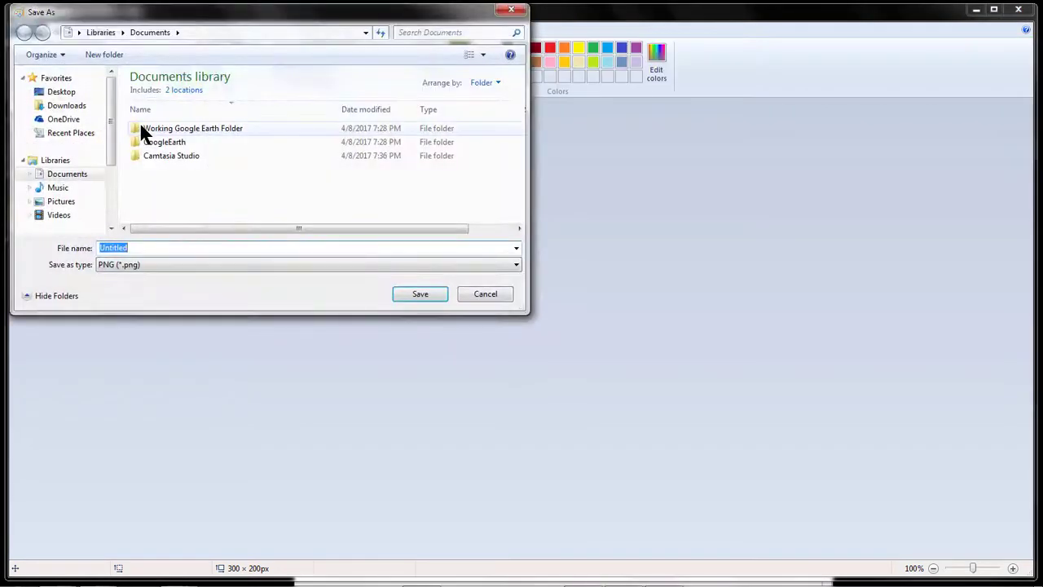
pyautogui.doubleClick(176, 143)
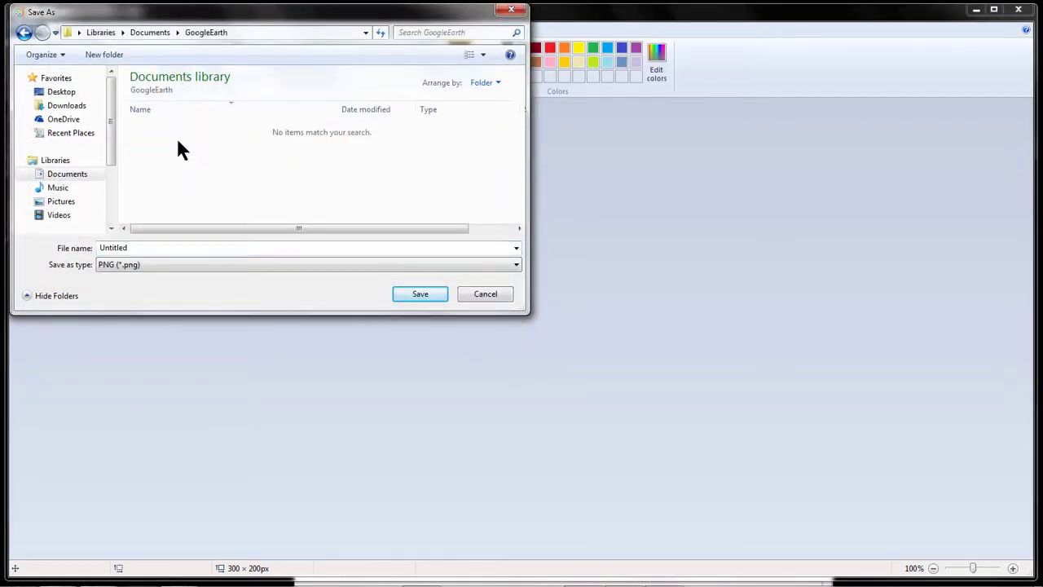
pyautogui.doubleClick(154, 247)
pyautogui.write('o')
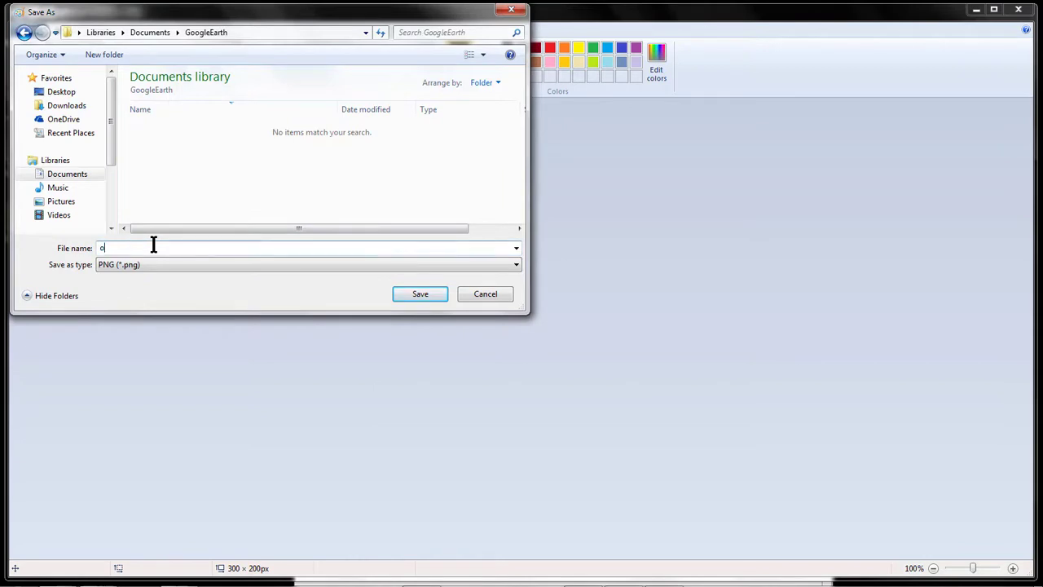
pyautogui.write('verlay')
pyautogui.click(158, 268)
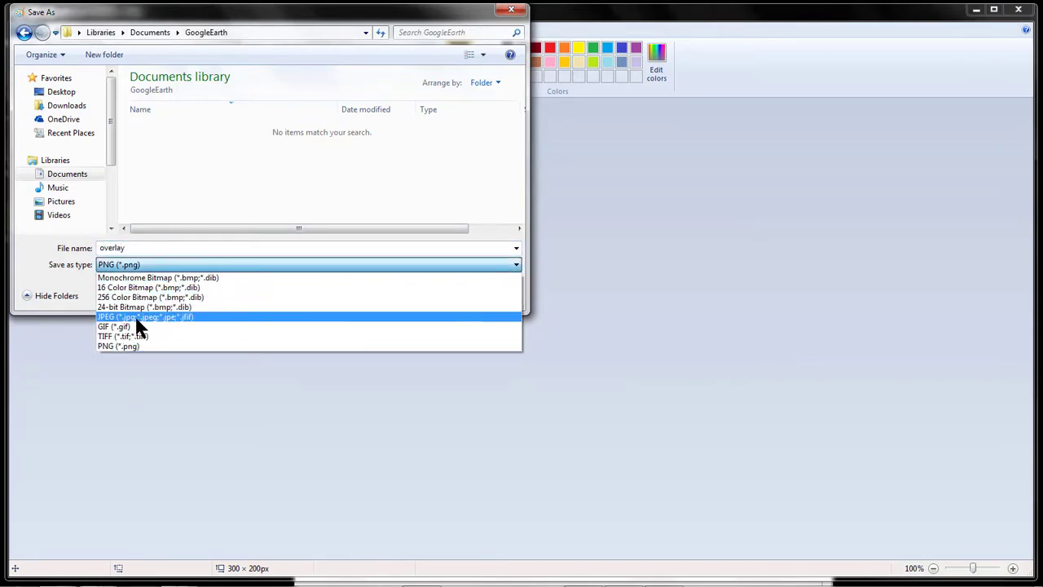
pyautogui.click(138, 318)
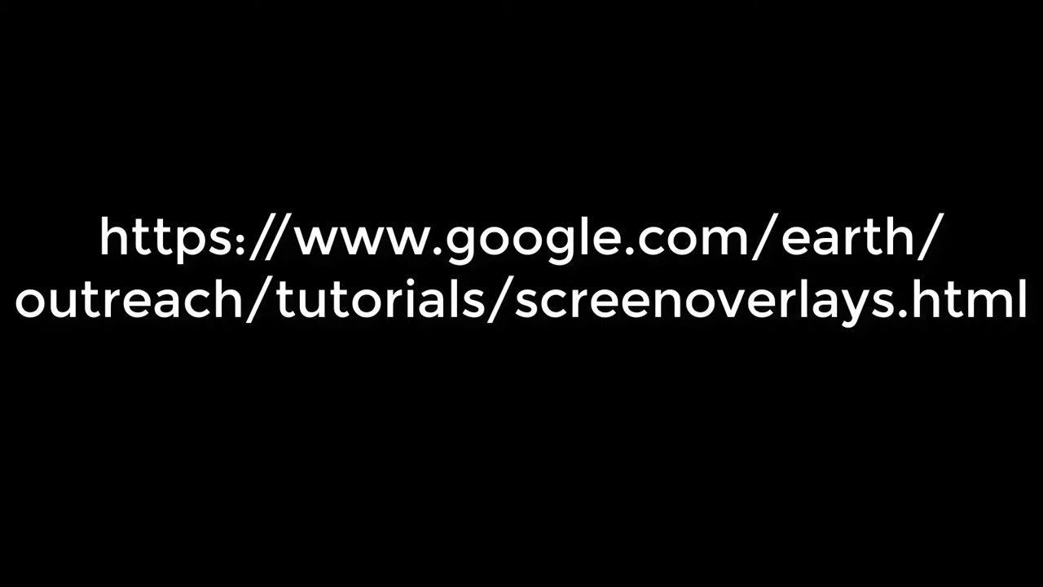
# - In Chrome, copy the first ScreenOverlay KML code block under "Adding a Screen Overlay" on the Google Earth Outreach tutorial page
pyautogui.moveTo(118, 30); pyautogui.dragTo(412, 33)
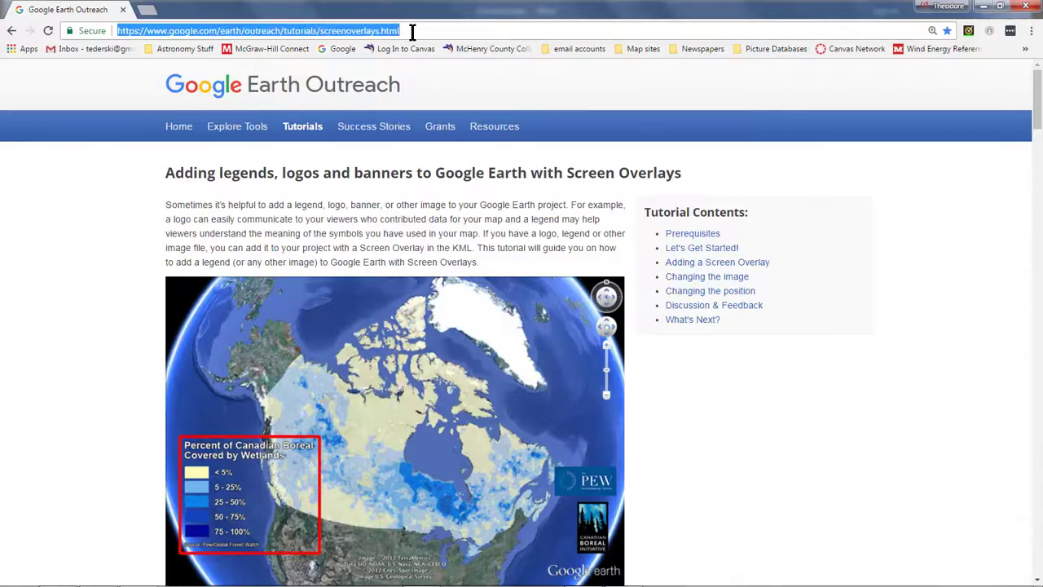
pyautogui.moveTo(165, 176); pyautogui.dragTo(681, 173)
pyautogui.click(681, 173)
pyautogui.scroll(-15, 140, 323)
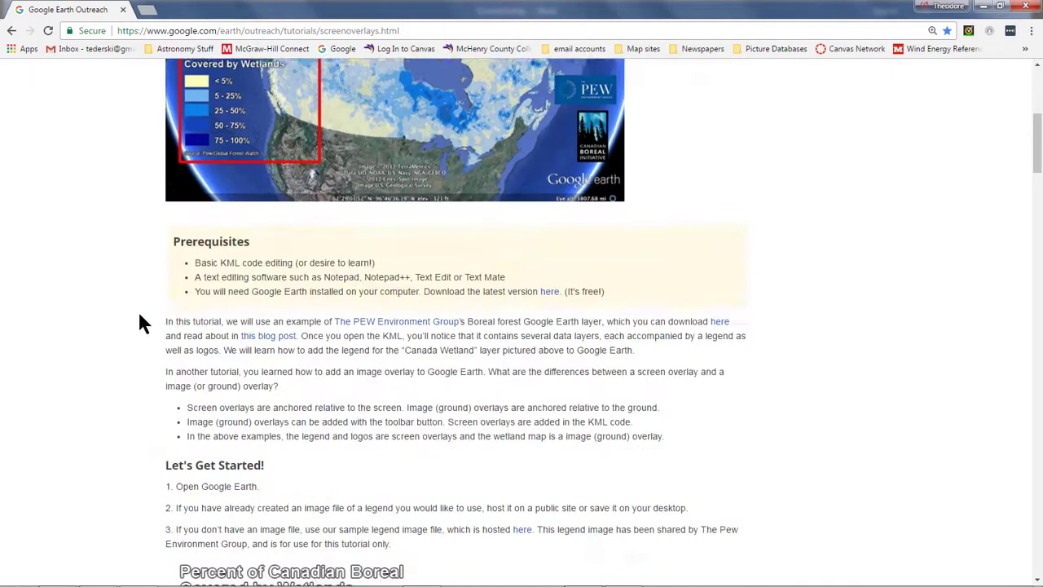
pyautogui.scroll(-2, 139, 323)
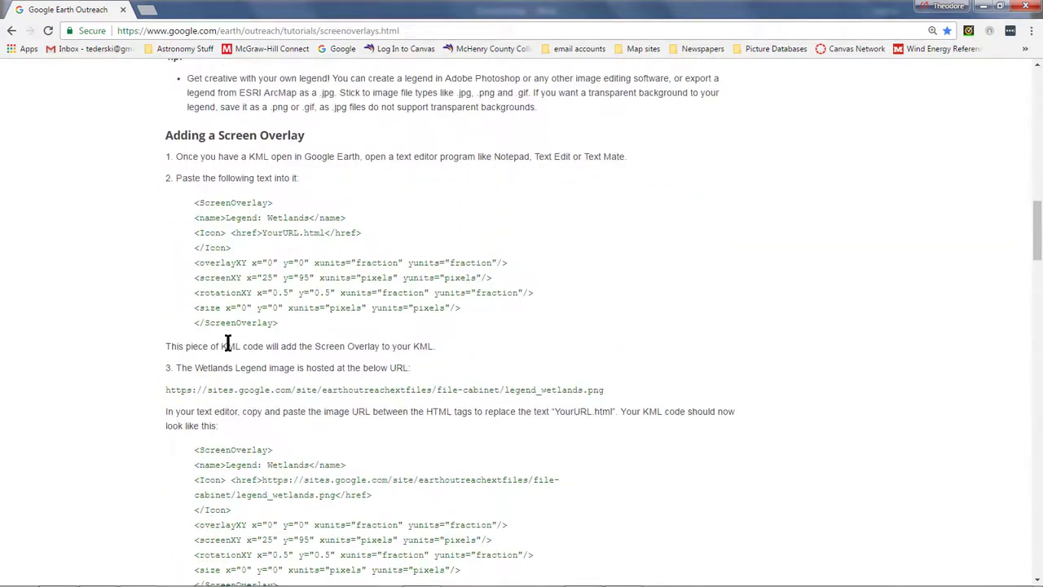
pyautogui.moveTo(281, 324); pyautogui.dragTo(193, 206)
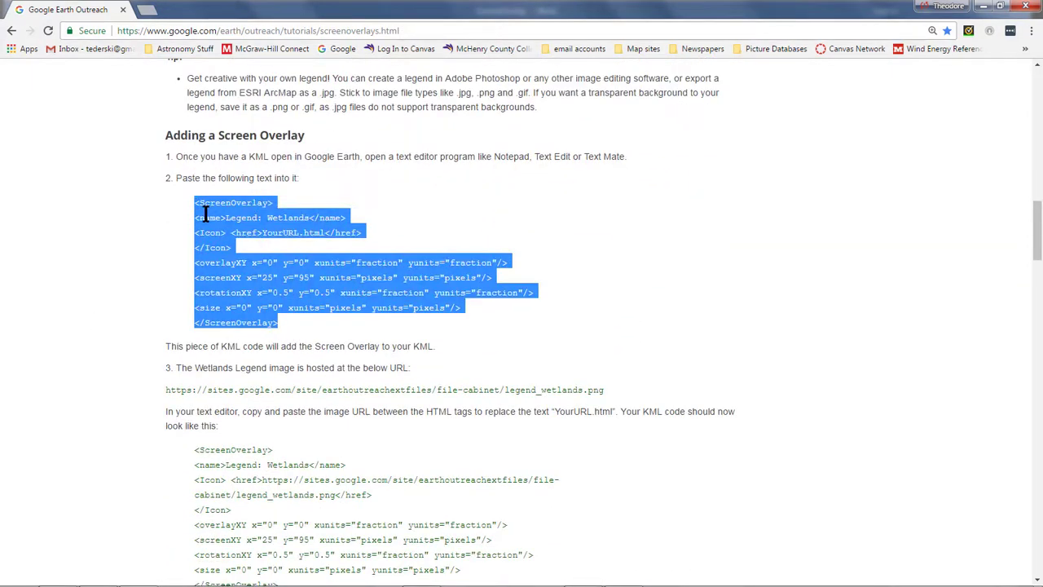
pyautogui.rightClick(209, 213)
pyautogui.click(247, 231)
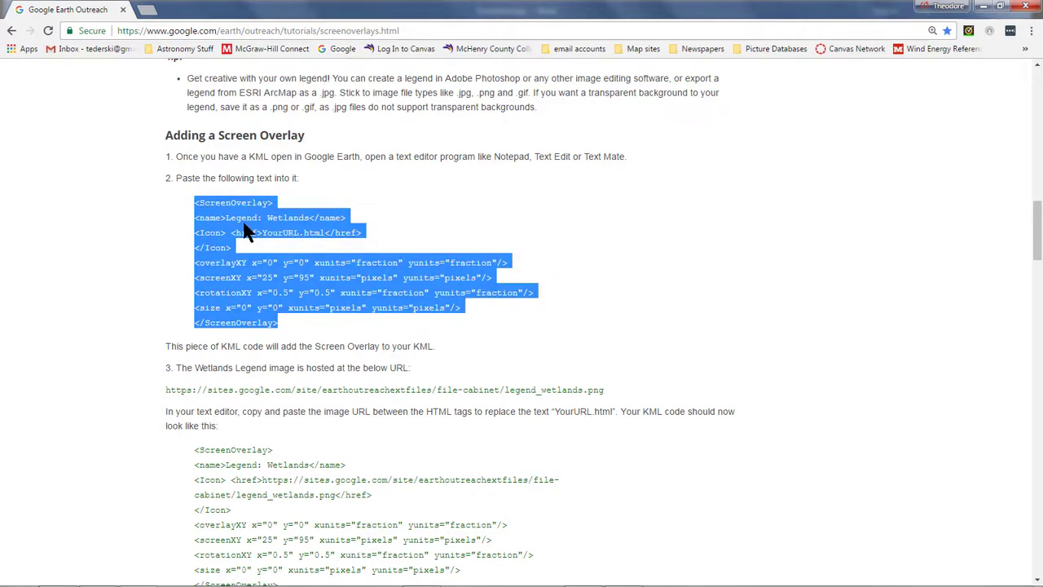
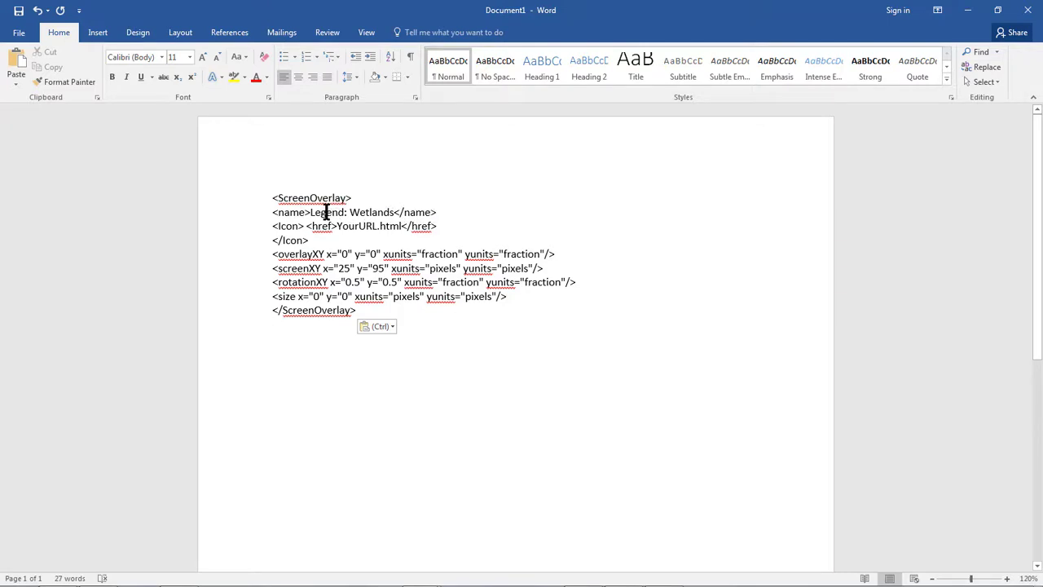
# - In the Word document holding the KML code, change the text inside the name tag to My Legend
pyautogui.moveTo(392, 212); pyautogui.dragTo(314, 217)
pyautogui.write('My Legend')
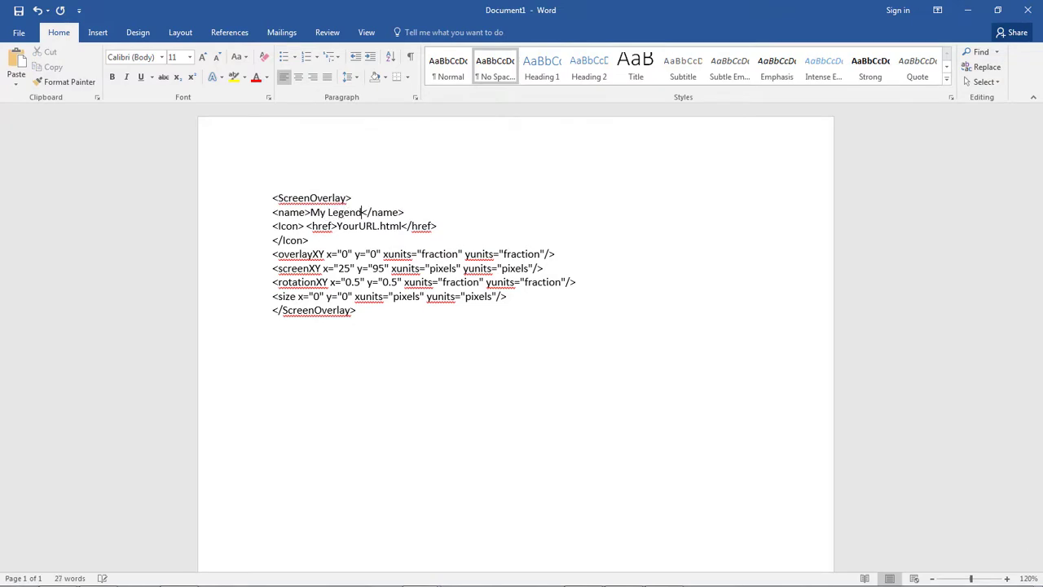
pyautogui.moveTo(437, 225); pyautogui.dragTo(264, 220)
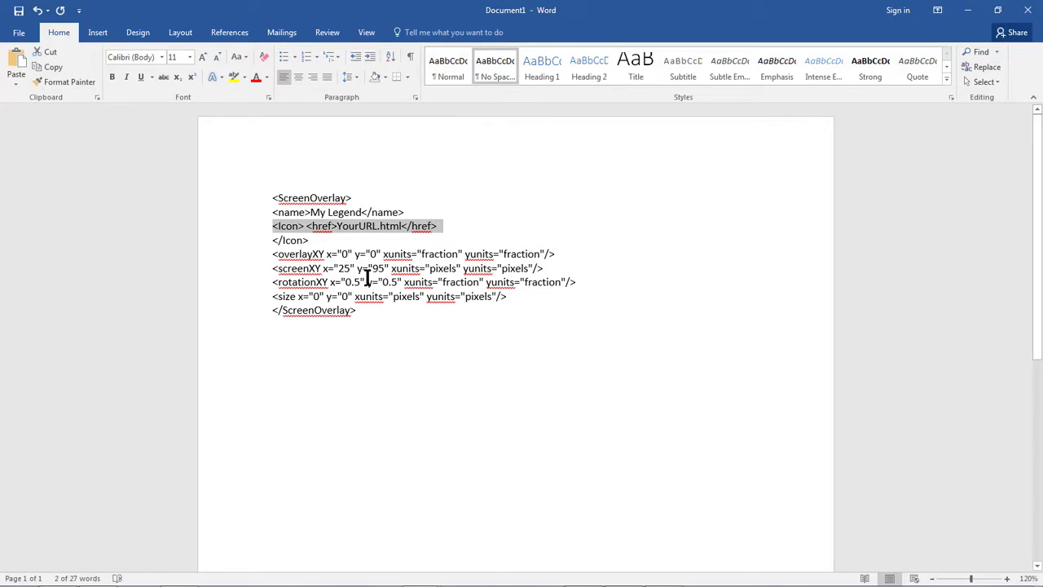
pyautogui.moveTo(337, 226); pyautogui.dragTo(402, 227)
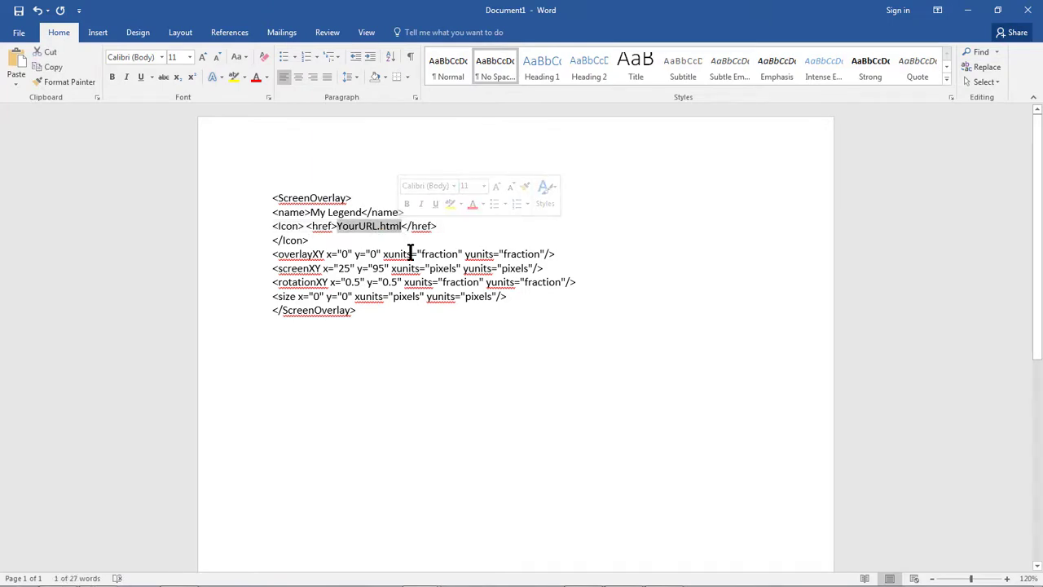
pyautogui.click(511, 238)
# - Open the properties of the overlay JPG in Working Google Earth Folder and copy its location path
pyautogui.moveTo(652, 580)
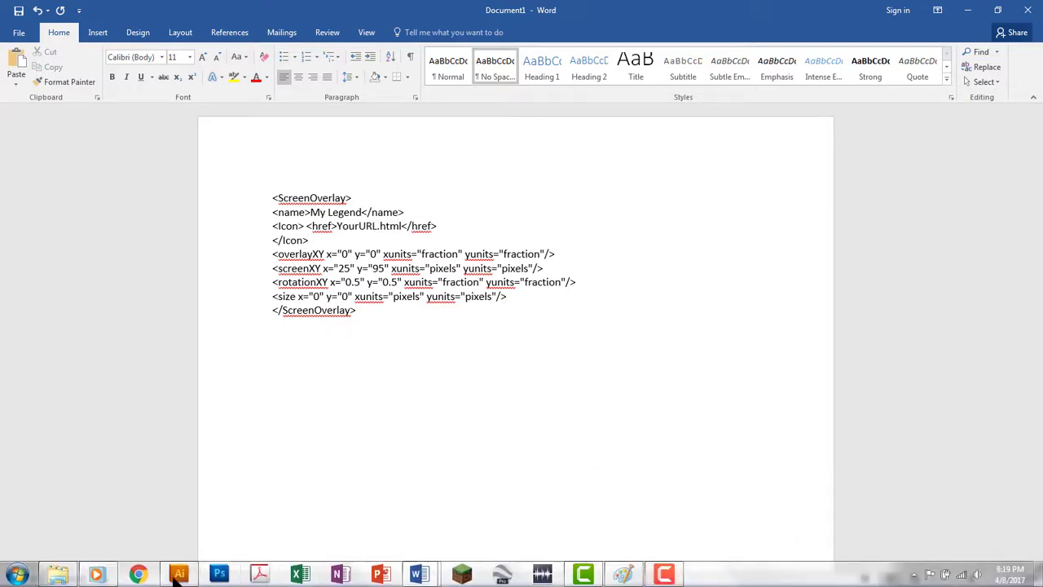
pyautogui.click(58, 575)
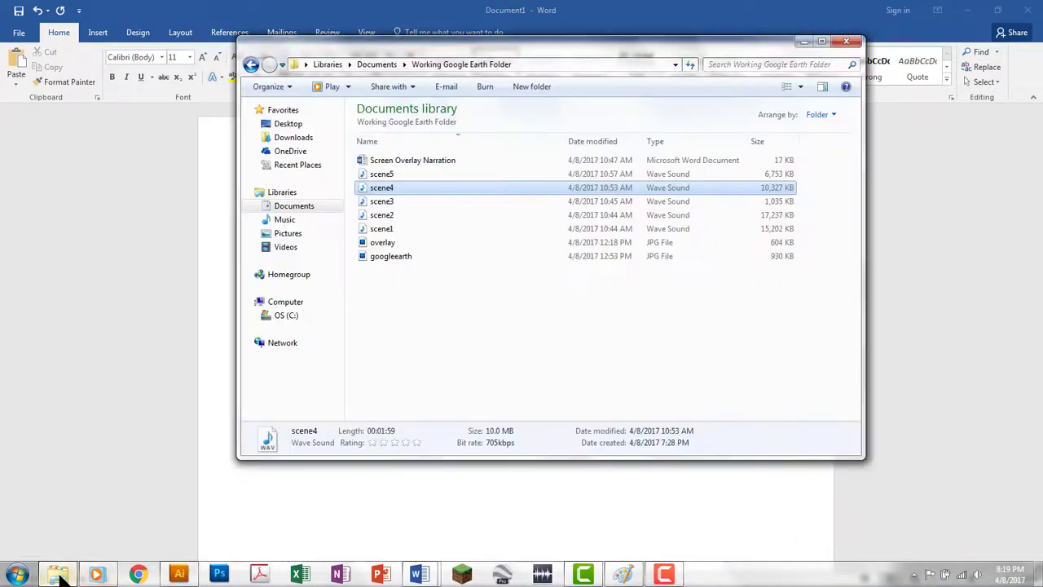
pyautogui.rightClick(384, 242)
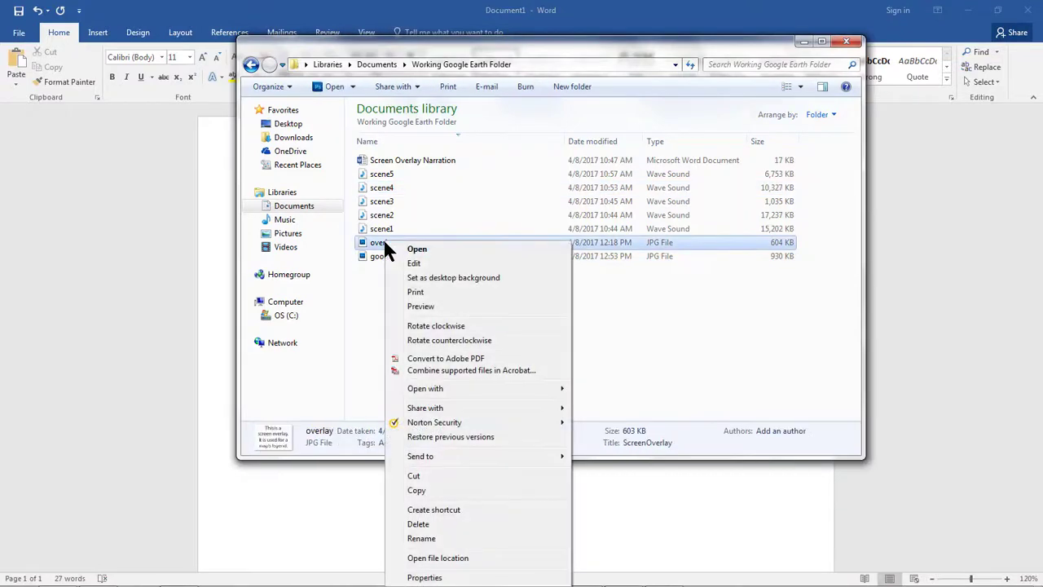
pyautogui.click(429, 576)
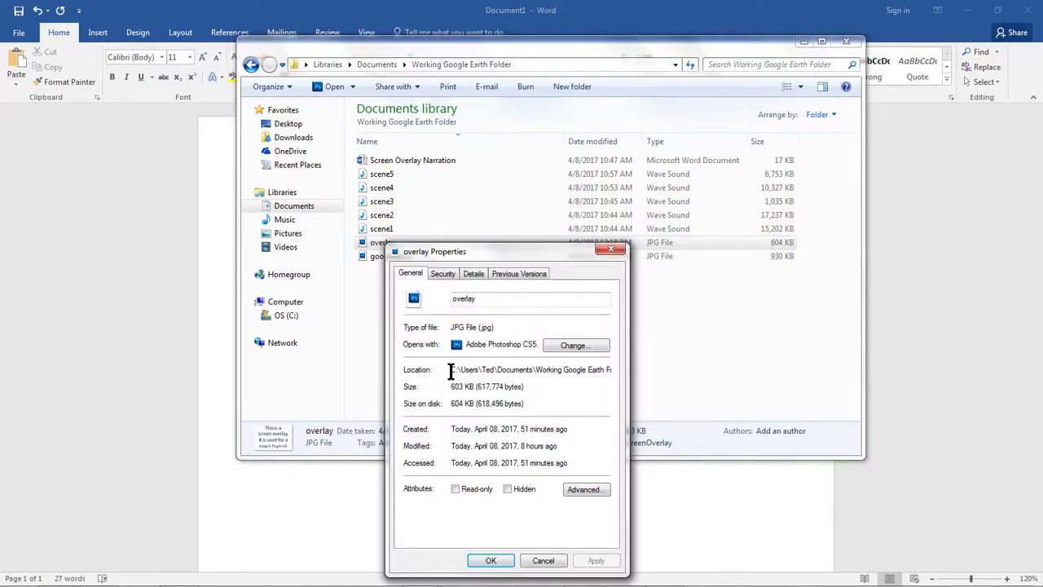
pyautogui.moveTo(451, 370); pyautogui.dragTo(619, 368)
pyautogui.hotkey('ctrl', 'c')
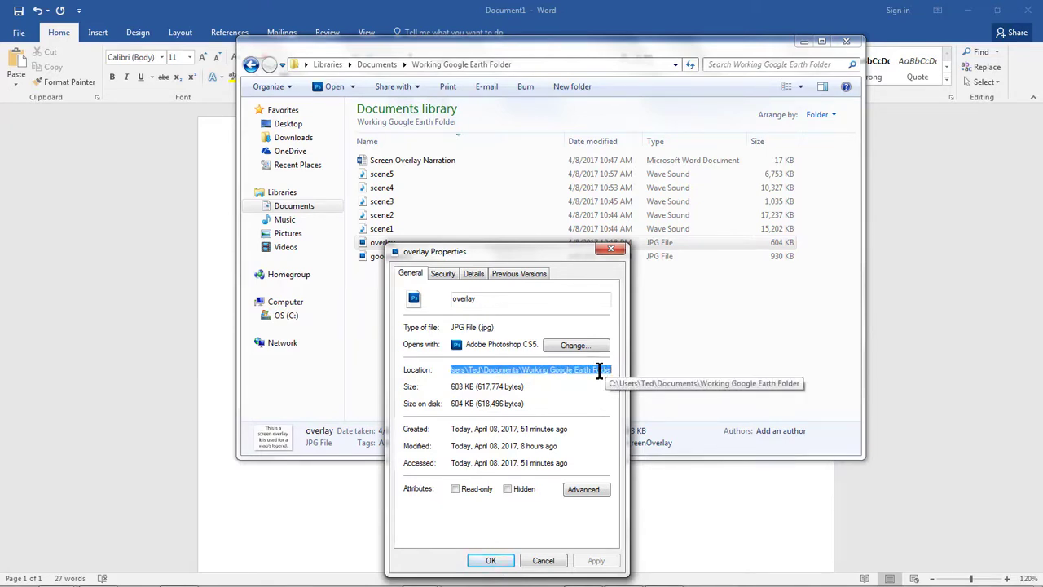
# - In the Word document, replace the YourURL.html placeholder inside the href tag with the copied folder path
pyautogui.click(350, 513)
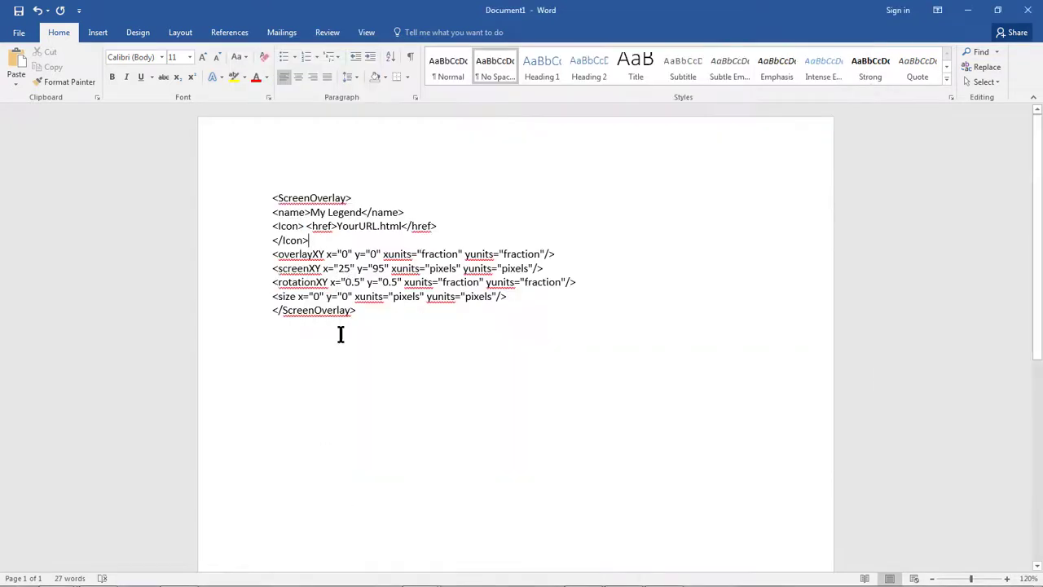
pyautogui.moveTo(401, 226)
pyautogui.mouseDown()
pyautogui.moveTo(318, 226)
pyautogui.moveTo(401, 226)
pyautogui.mouseUp()
pyautogui.rightClick(371, 234)
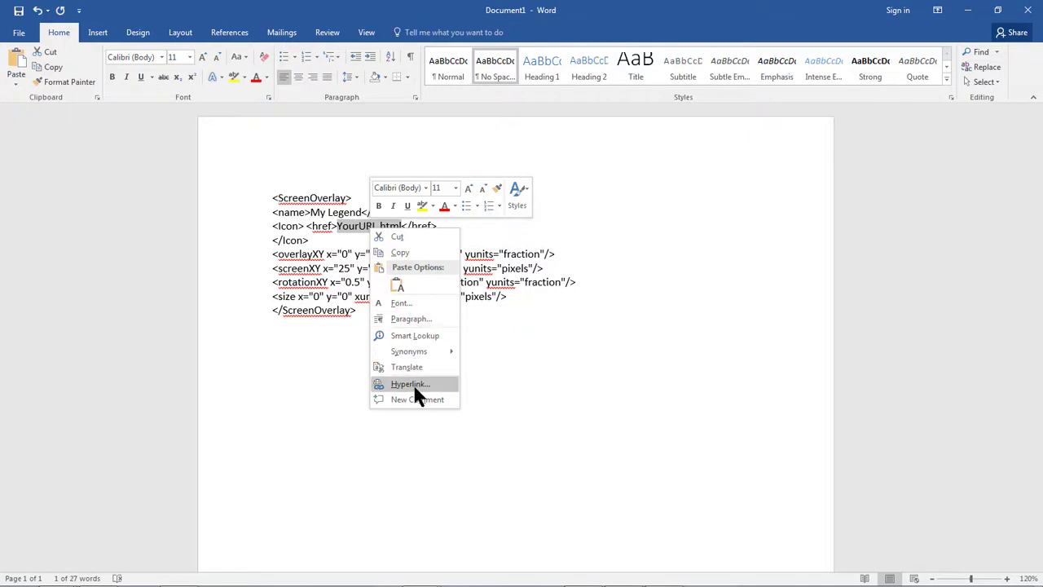
pyautogui.click(399, 285)
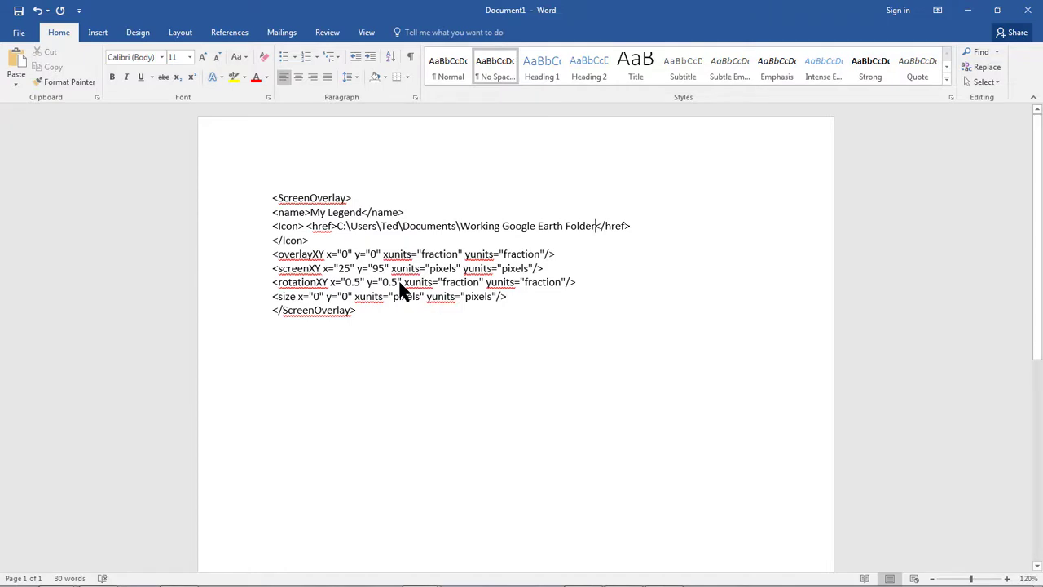
# - Append \overlay.jpg to the folder path inside the href tag
pyautogui.write('\\')
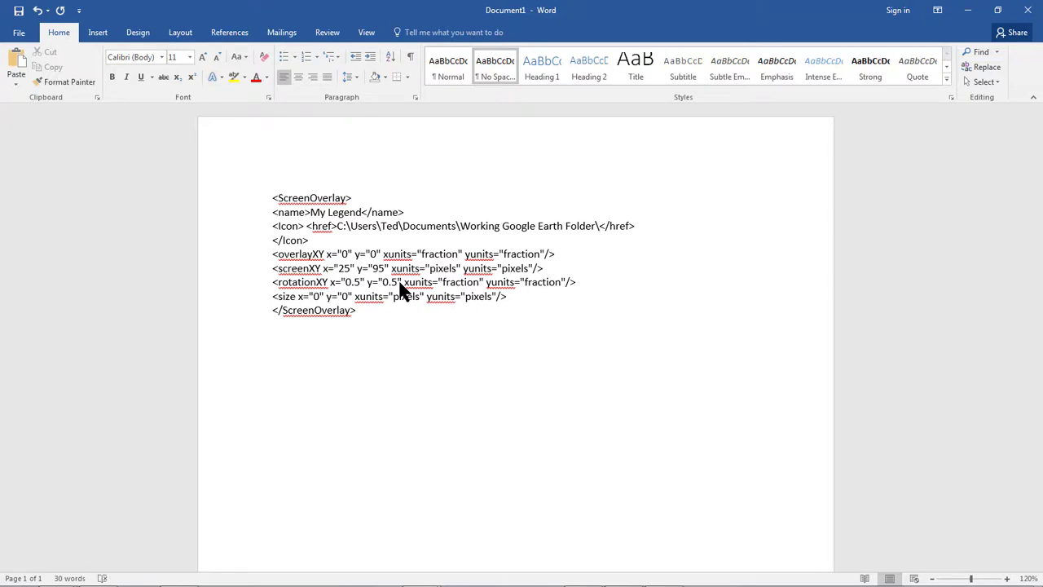
pyautogui.write('overla')
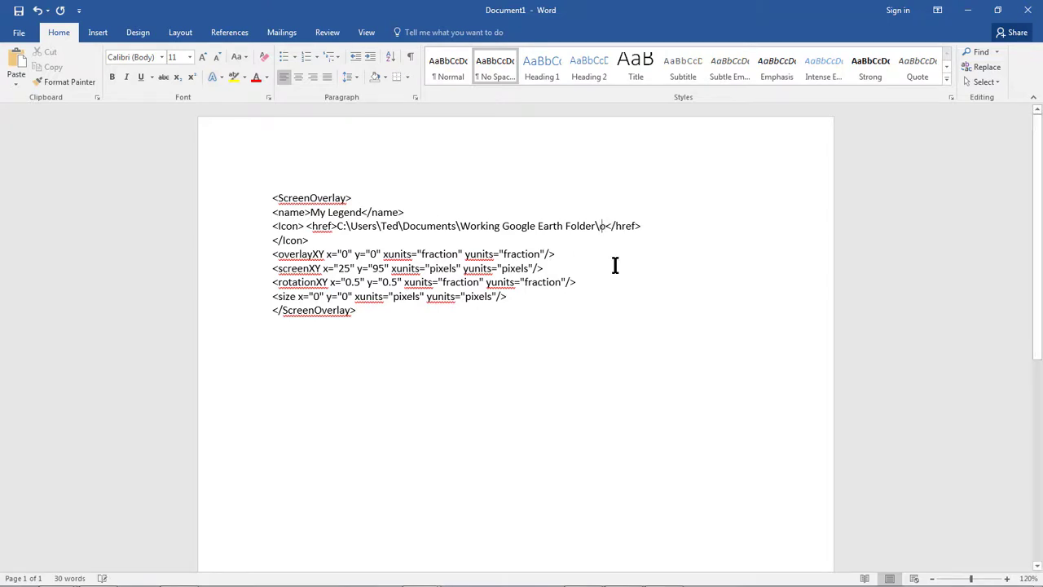
pyautogui.write('y.jp')
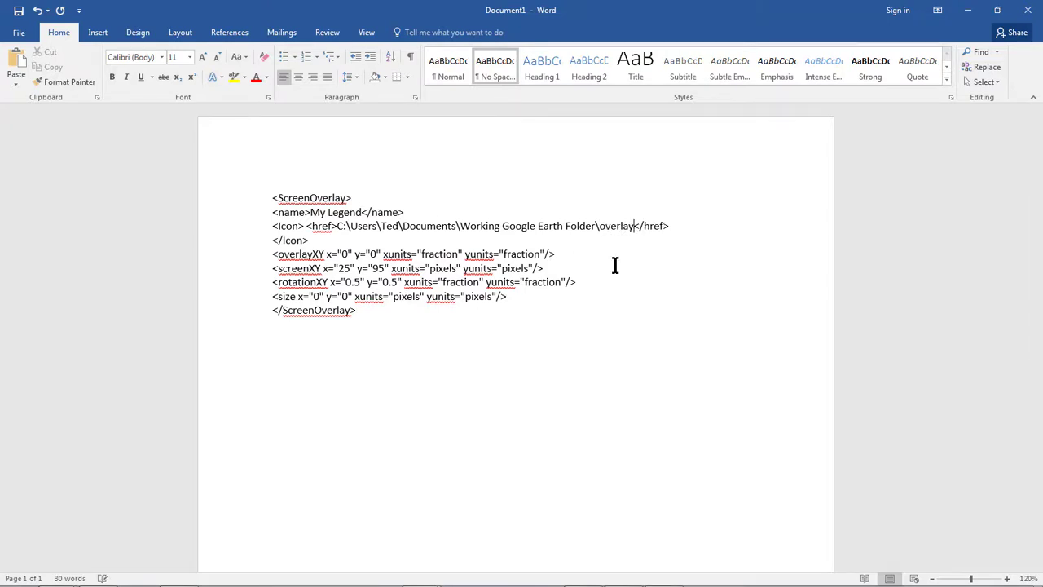
pyautogui.write('g')
pyautogui.moveTo(338, 226); pyautogui.dragTo(652, 232)
pyautogui.click(657, 259)
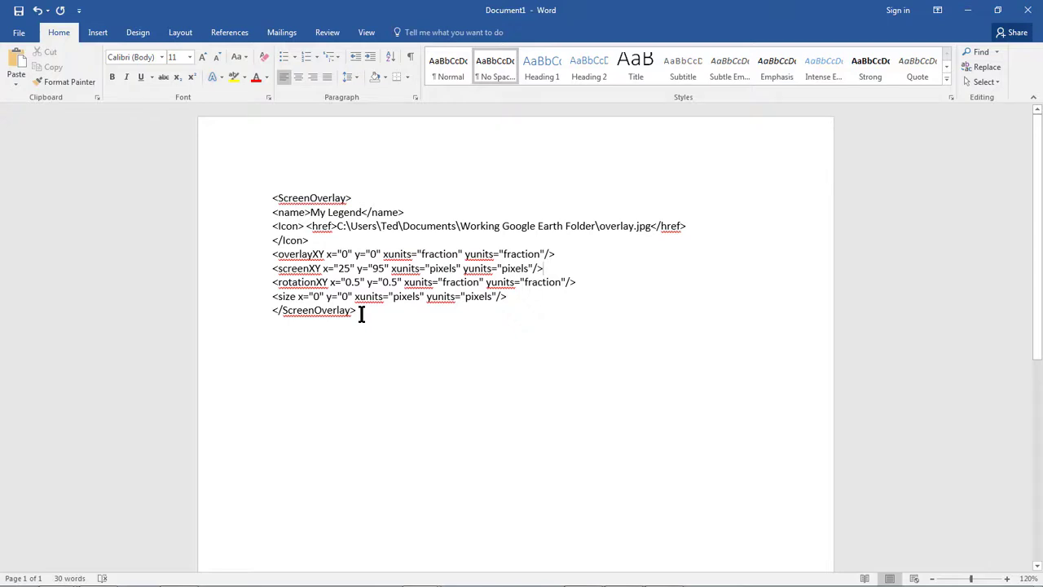
# - Copy the whole ScreenOverlay code block, from the opening tag to the closing tag
pyautogui.moveTo(357, 311); pyautogui.dragTo(263, 242)
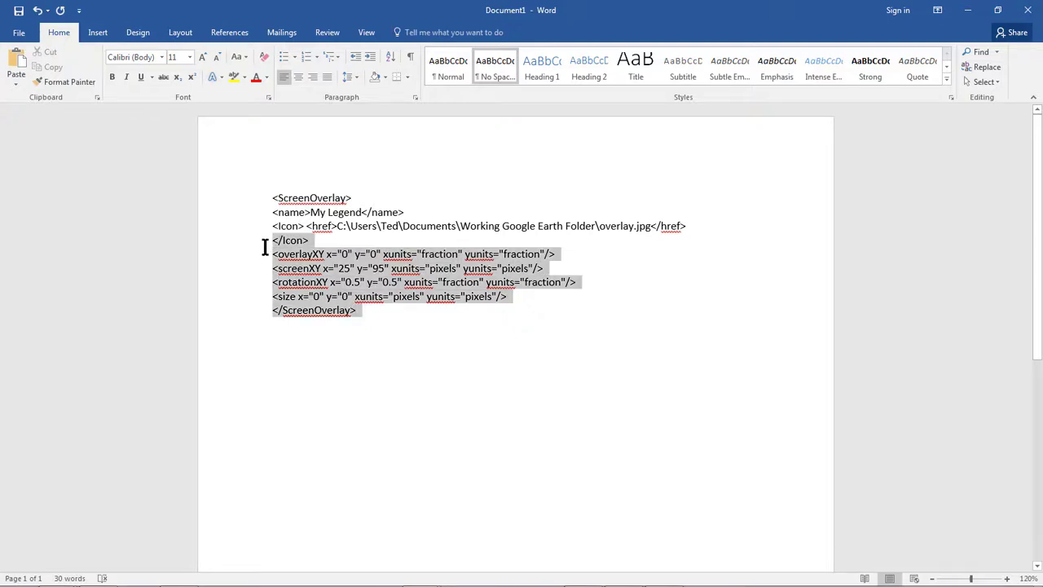
pyautogui.click(356, 318)
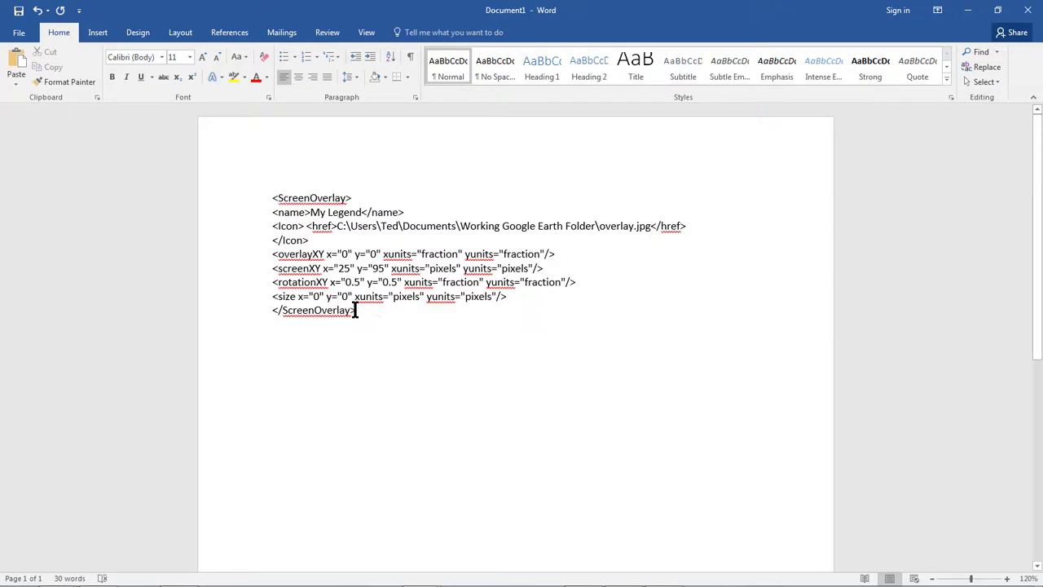
pyautogui.moveTo(356, 311); pyautogui.dragTo(269, 197)
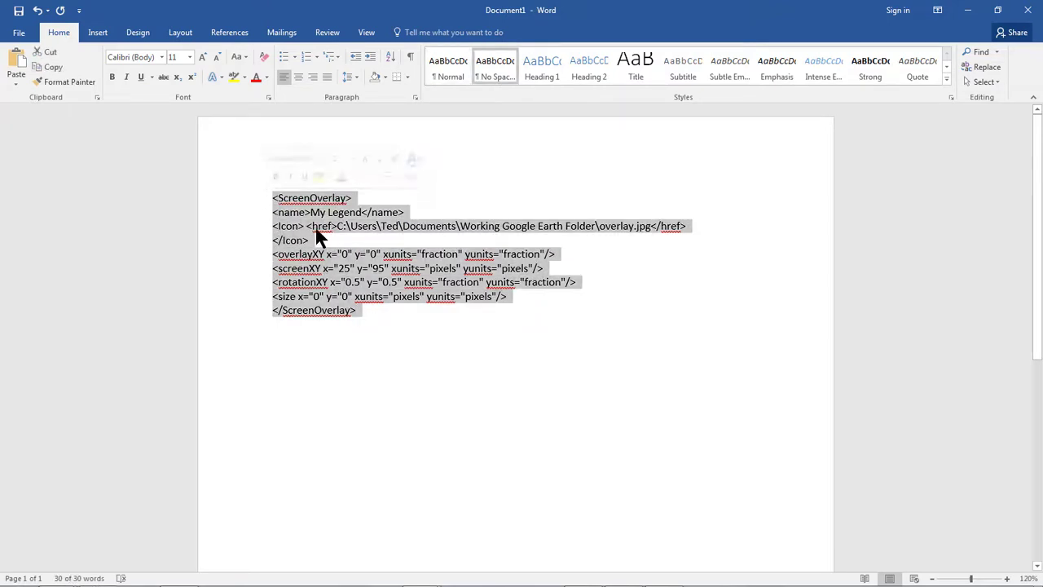
pyautogui.rightClick(296, 248)
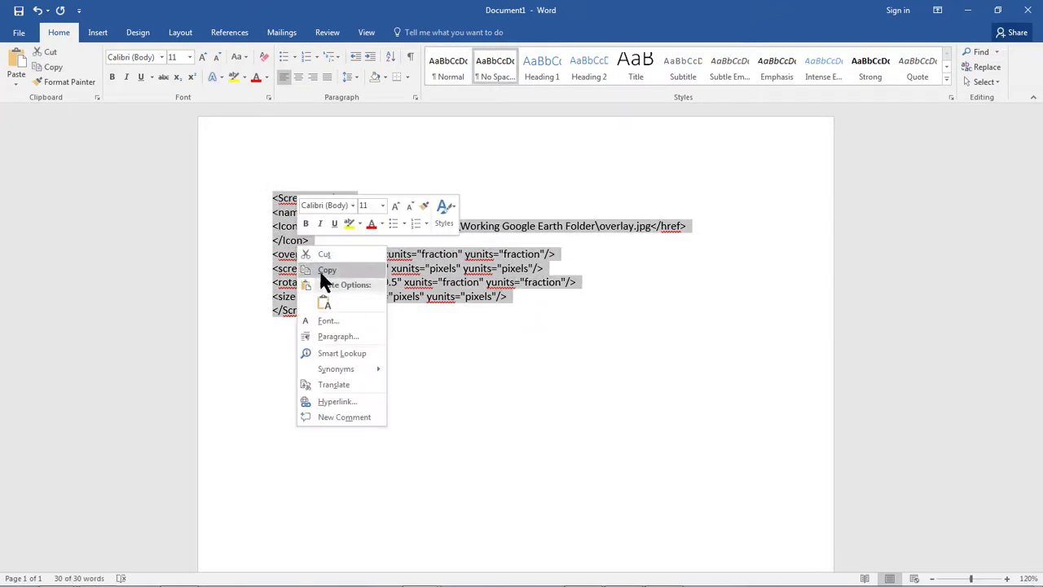
pyautogui.click(322, 270)
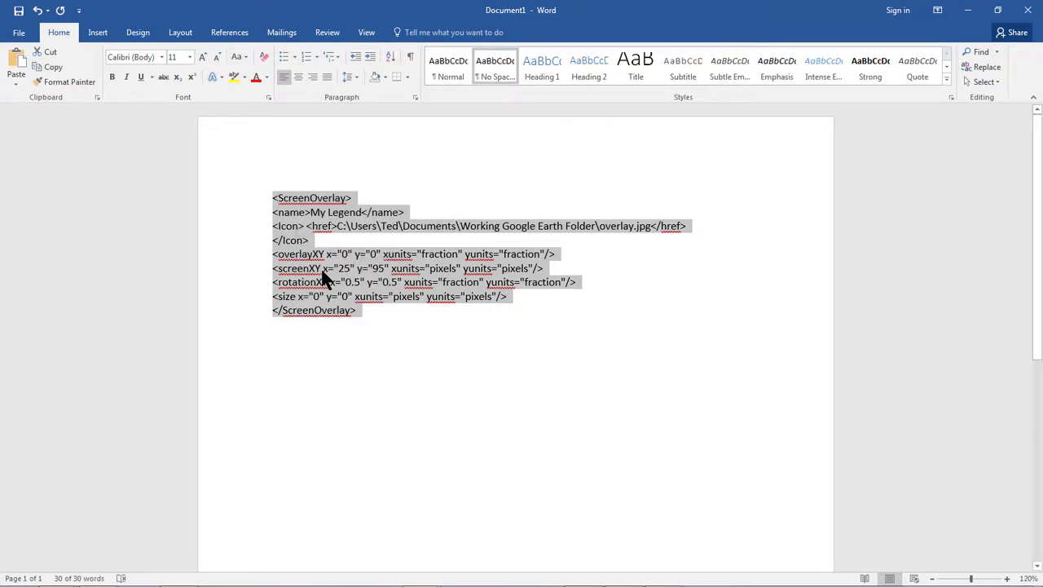
# - Switch to Google Earth Pro and paste the copied overlay code into Temporary Places
pyautogui.hotkey('alt', 'Tab')
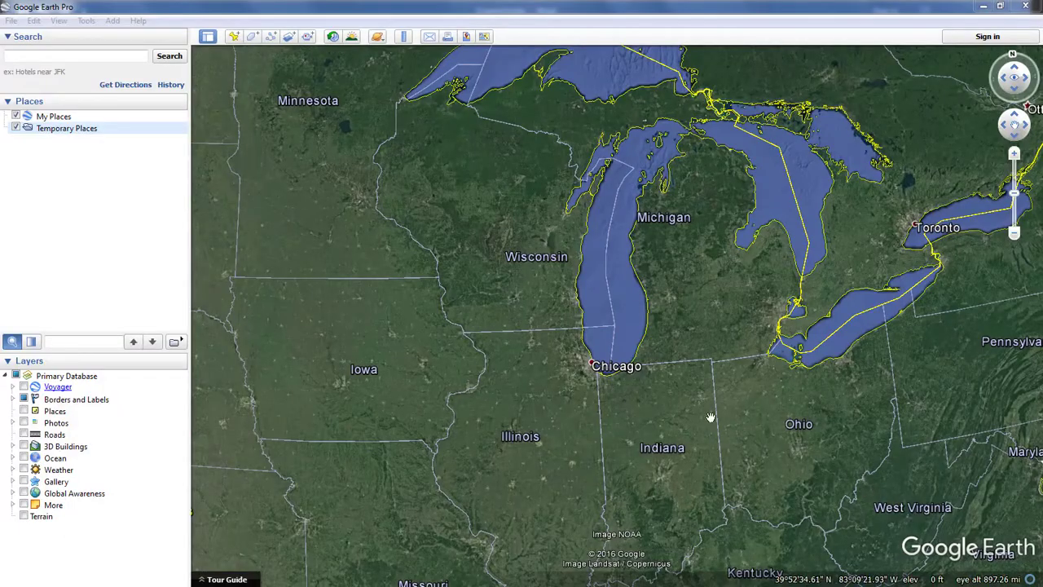
pyautogui.rightClick(68, 129)
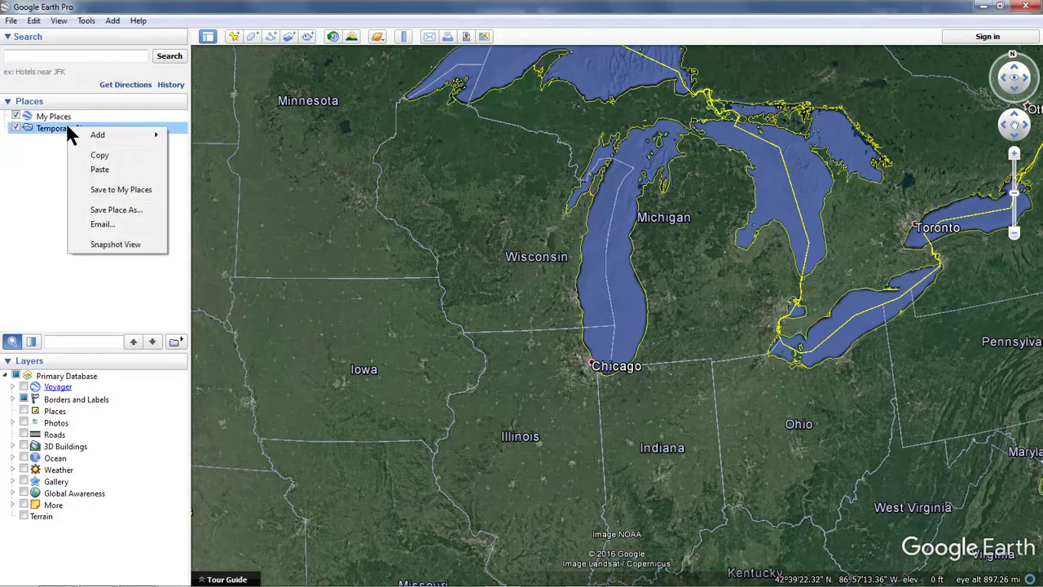
pyautogui.click(101, 170)
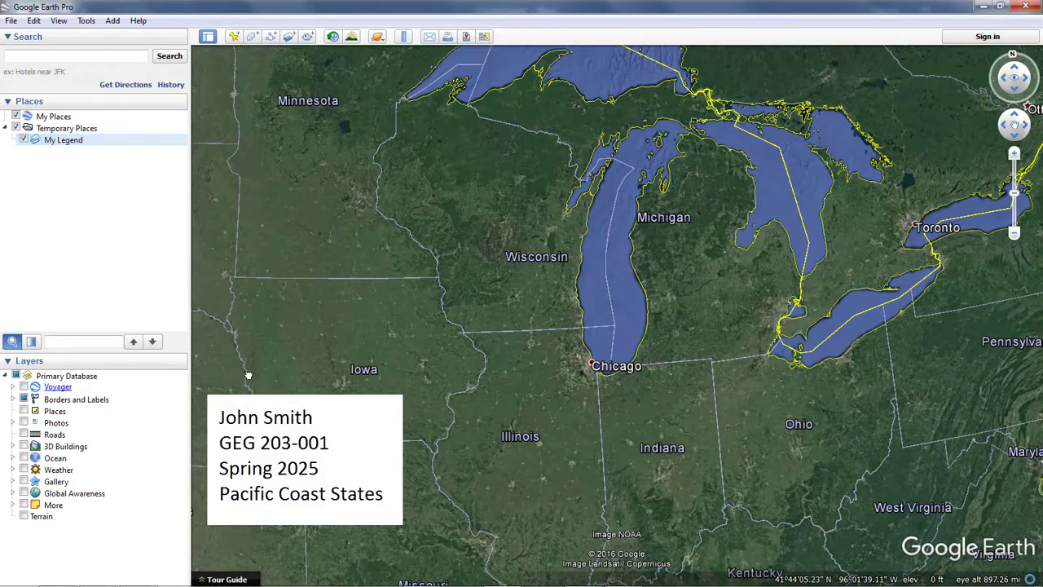
# - Zoom and pan the map between the Great Lakes region and Chicago to examine how the legend overlay behaves
pyautogui.moveTo(244, 373)
pyautogui.mouseDown()
pyautogui.moveTo(380, 366)
pyautogui.moveTo(239, 363)
pyautogui.mouseUp()
pyautogui.scroll(-3, 326, 361)
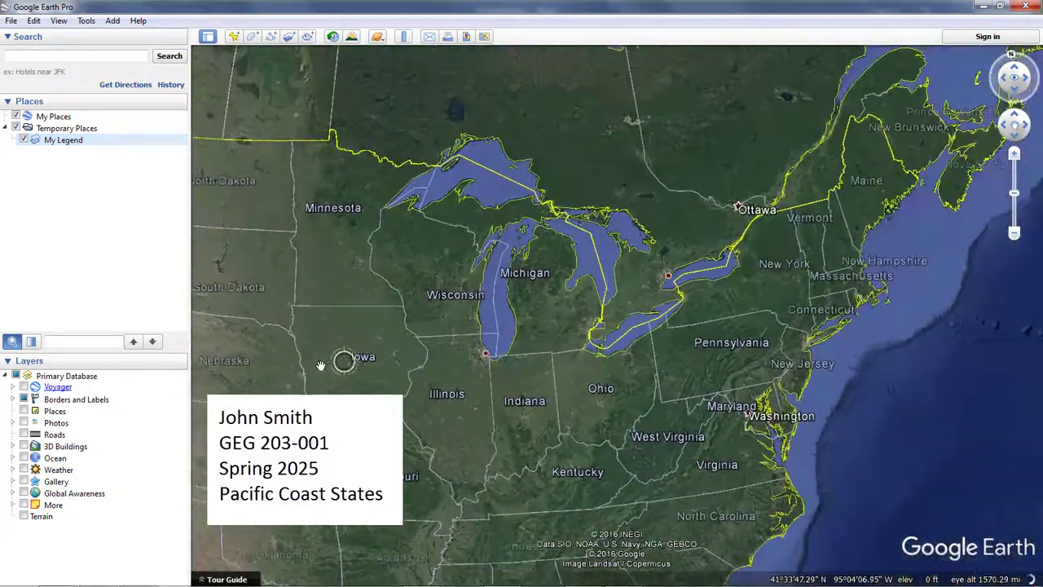
pyautogui.scroll(3, 345, 361)
pyautogui.scroll(2, 322, 365)
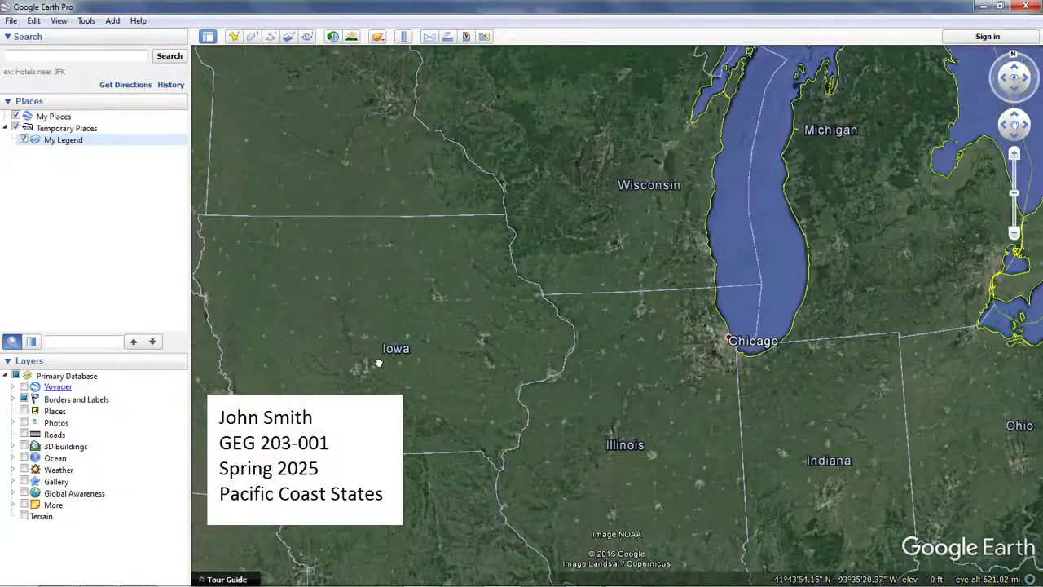
pyautogui.scroll(2, 336, 362)
pyautogui.scroll(4, 403, 361)
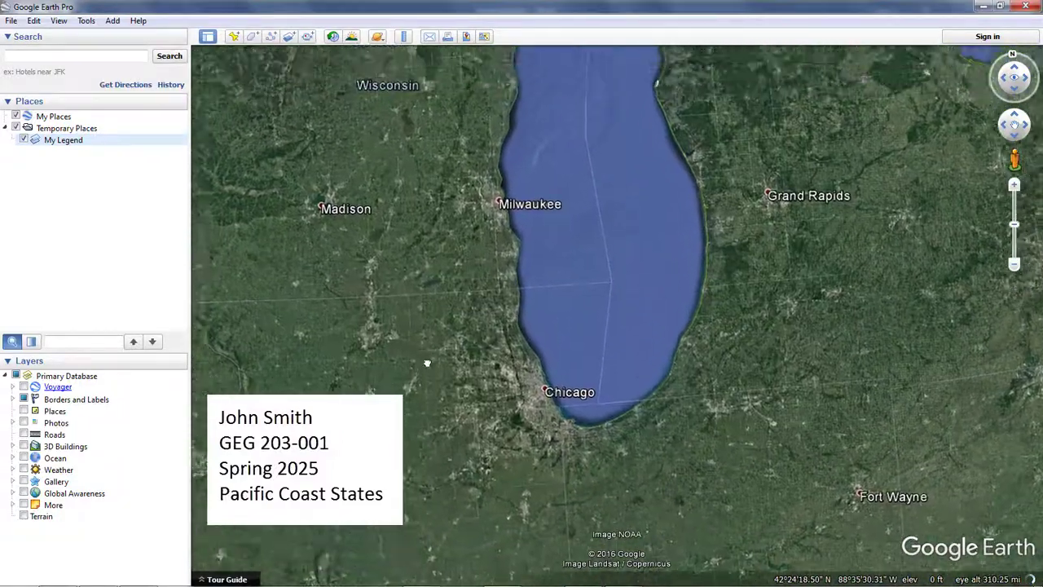
pyautogui.moveTo(426, 362); pyautogui.dragTo(472, 294)
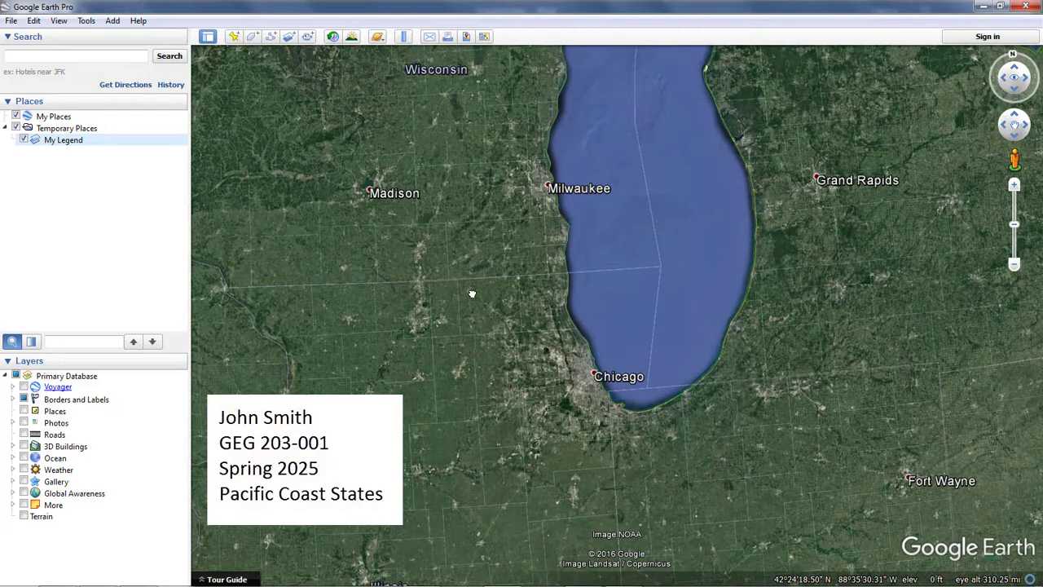
# - Start saving Temporary Places as a file and choose the GoogleEarth folder in the Documents library as its location
pyautogui.rightClick(81, 128)
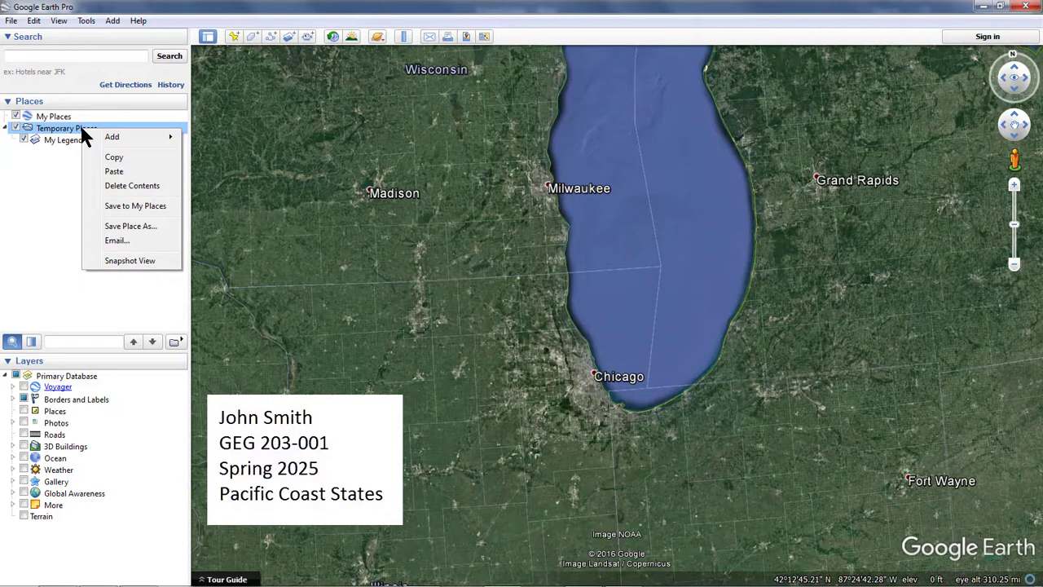
pyautogui.click(138, 227)
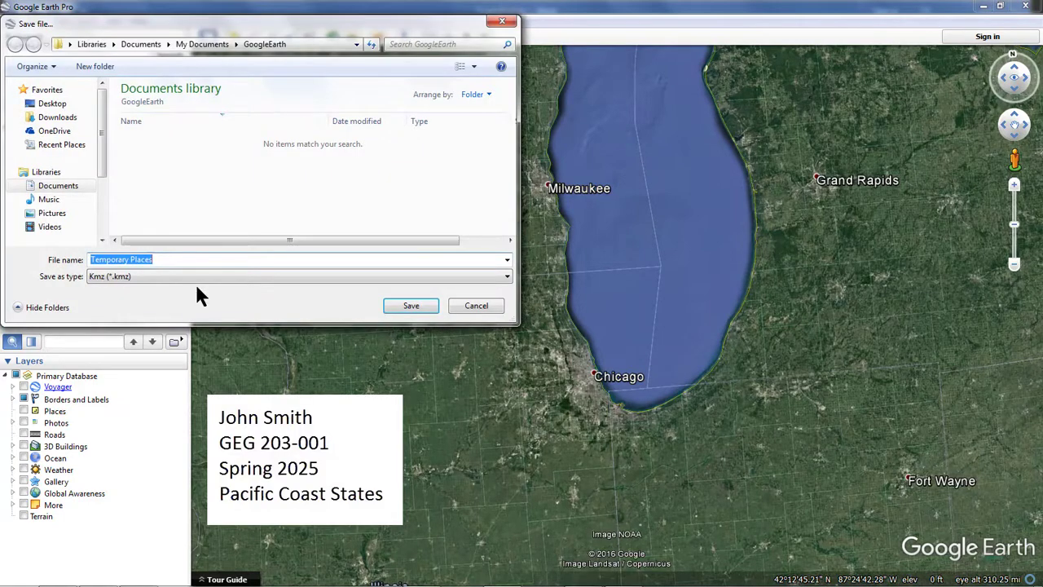
pyautogui.click(168, 258)
pyautogui.moveTo(168, 258); pyautogui.dragTo(89, 261)
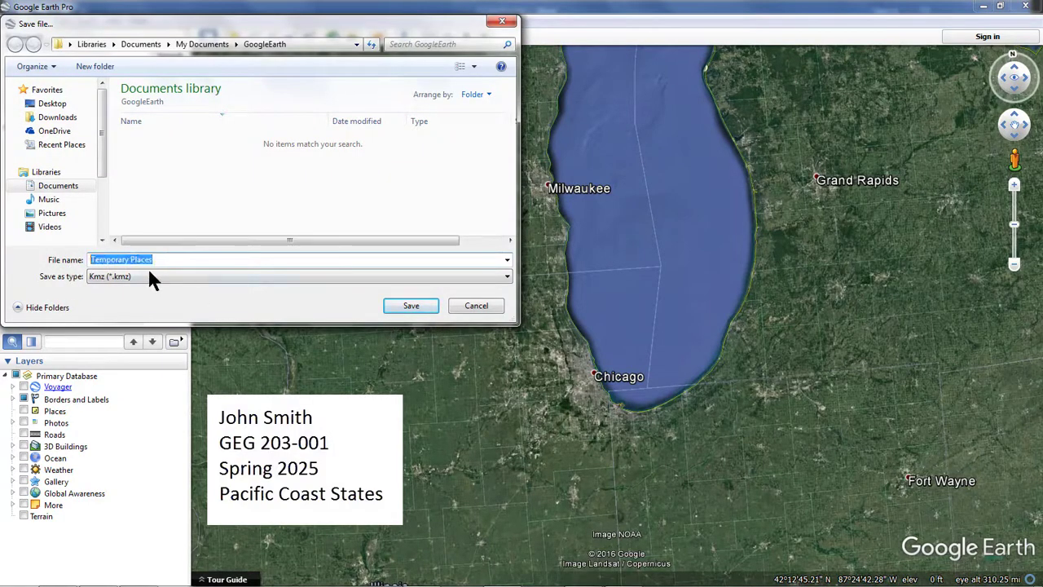
pyautogui.click(54, 186)
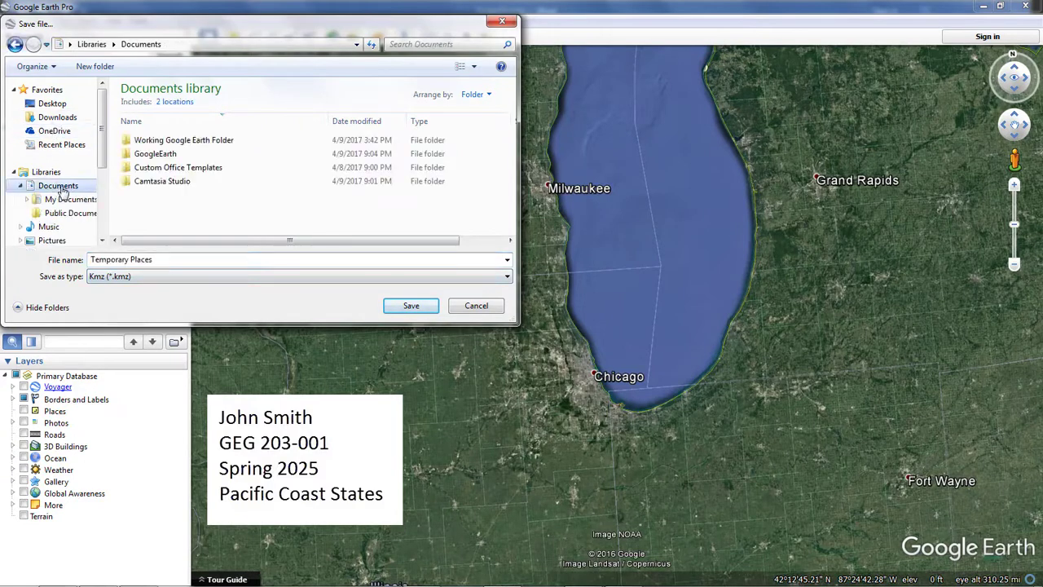
pyautogui.doubleClick(171, 155)
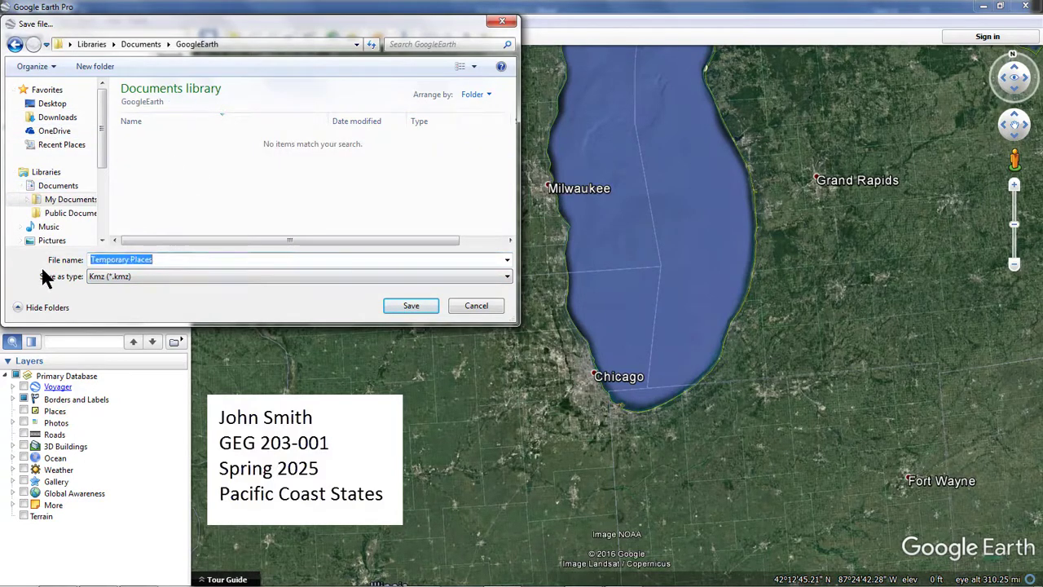
# - Name the file with the student's last name, keep Kmz (*.kmz) as the file type, and save it
pyautogui.write('smith')
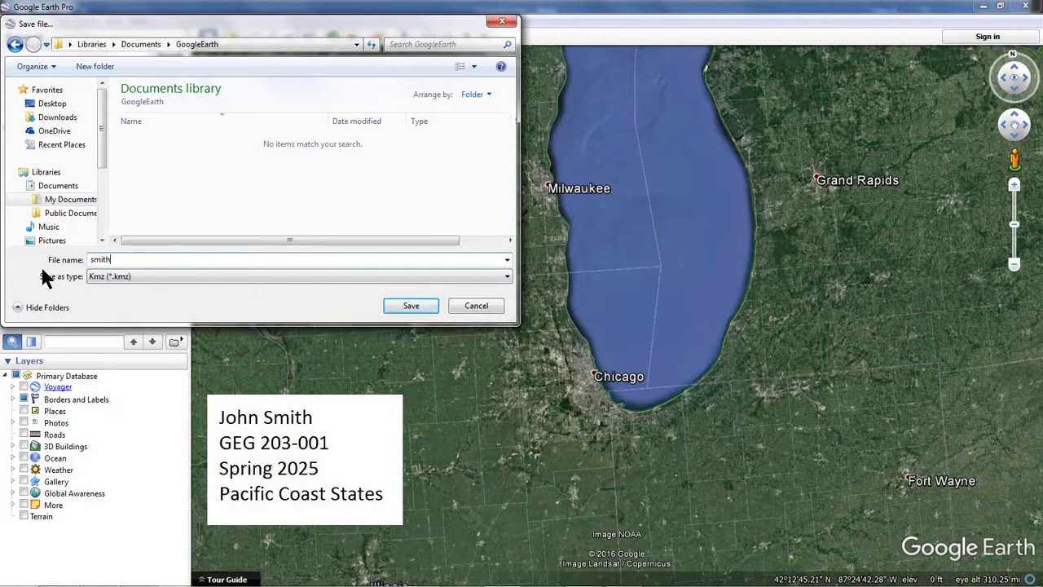
pyautogui.moveTo(113, 261); pyautogui.dragTo(67, 262)
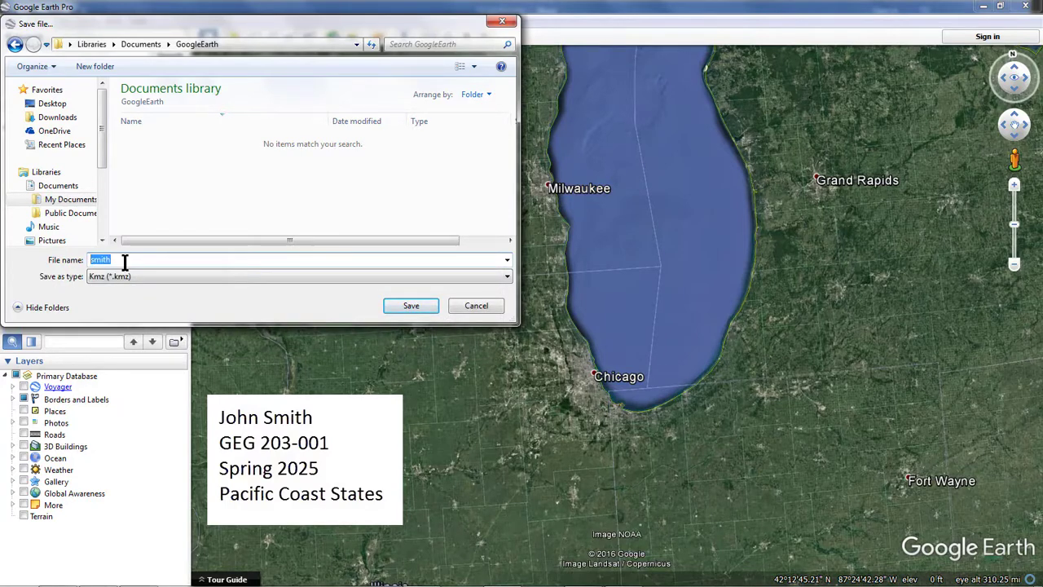
pyautogui.click(124, 261)
pyautogui.click(123, 276)
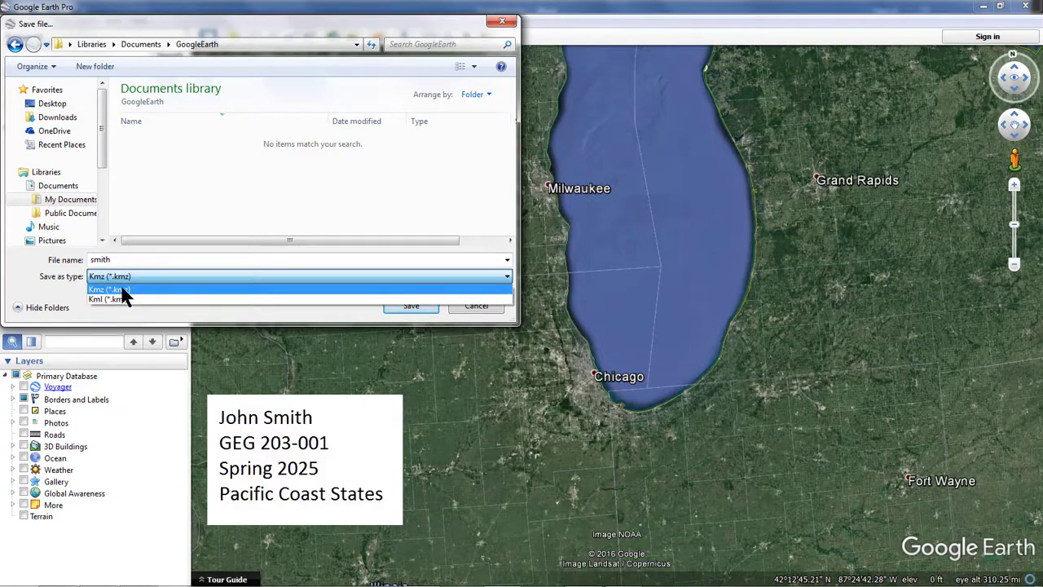
pyautogui.click(121, 290)
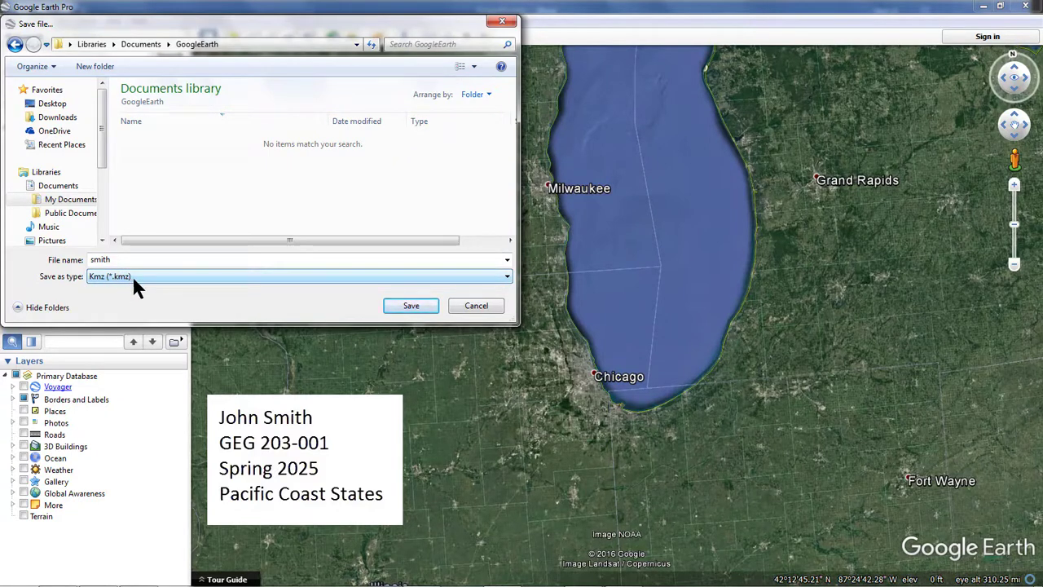
pyautogui.click(386, 259)
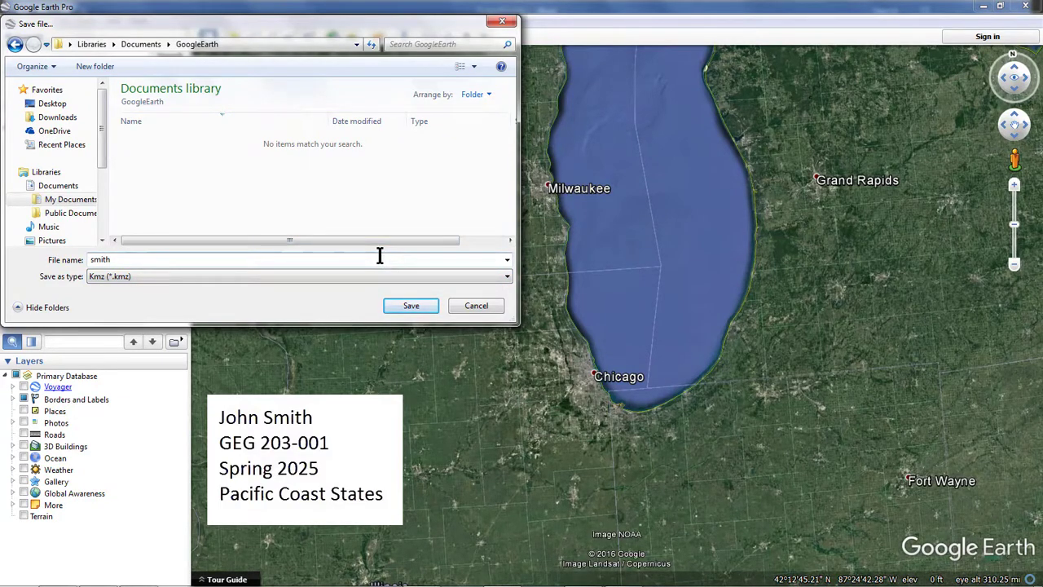
pyautogui.click(412, 305)
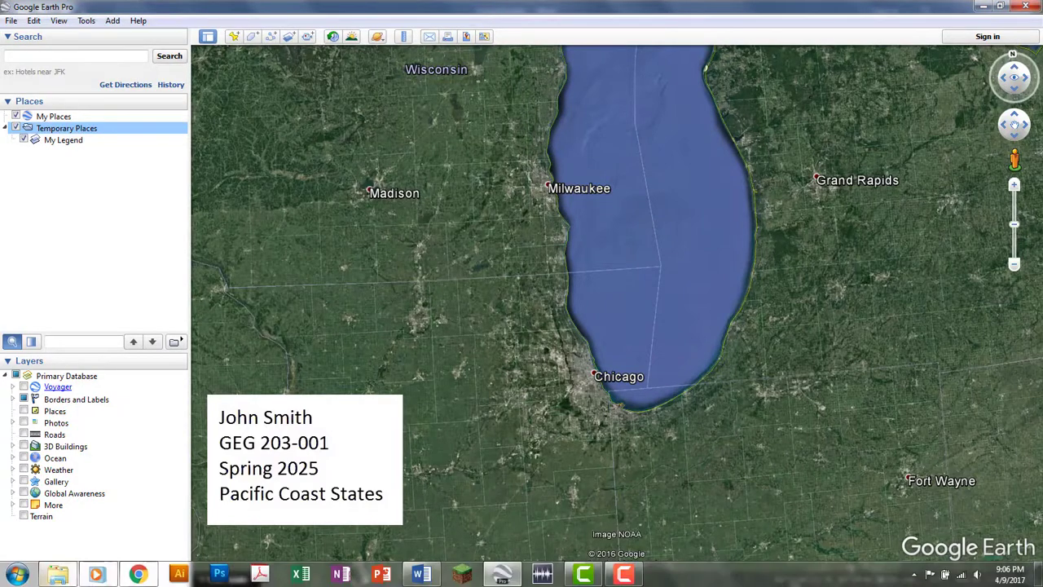
# - Switch to Windows Explorer and select the saved KMZ file in the GoogleEarth folder to check its details
pyautogui.click(59, 576)
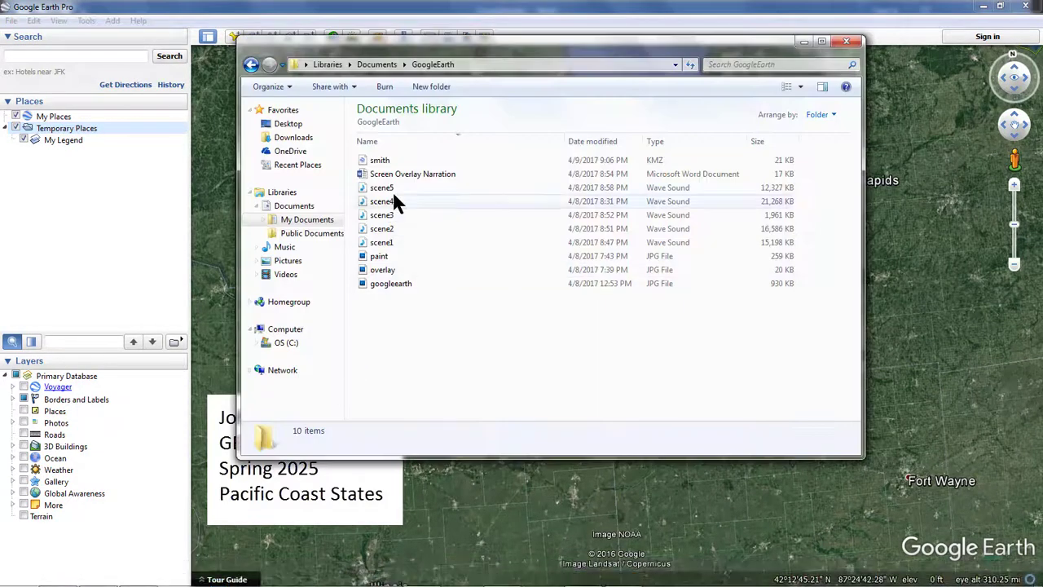
pyautogui.click(387, 161)
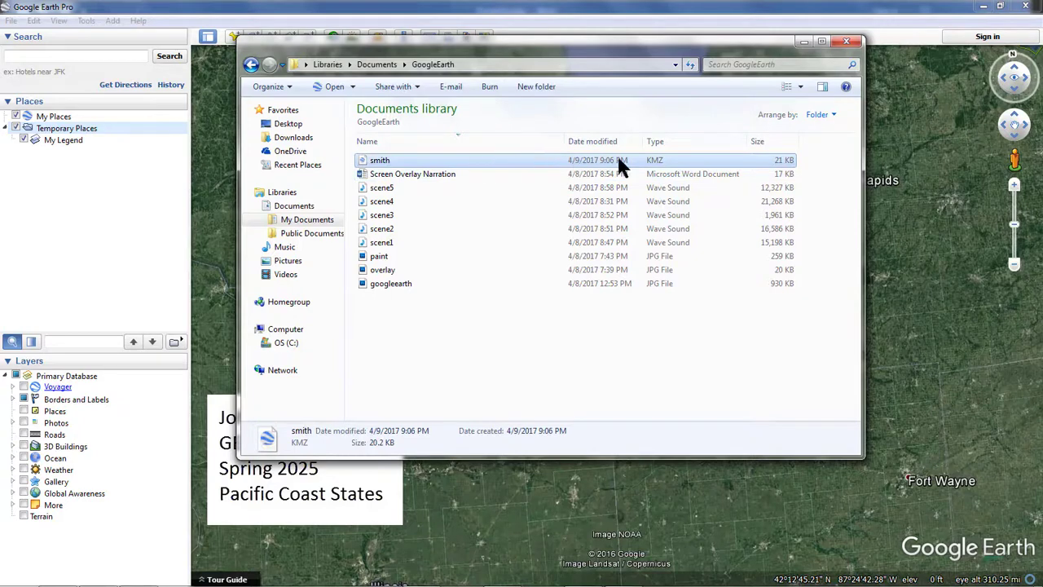